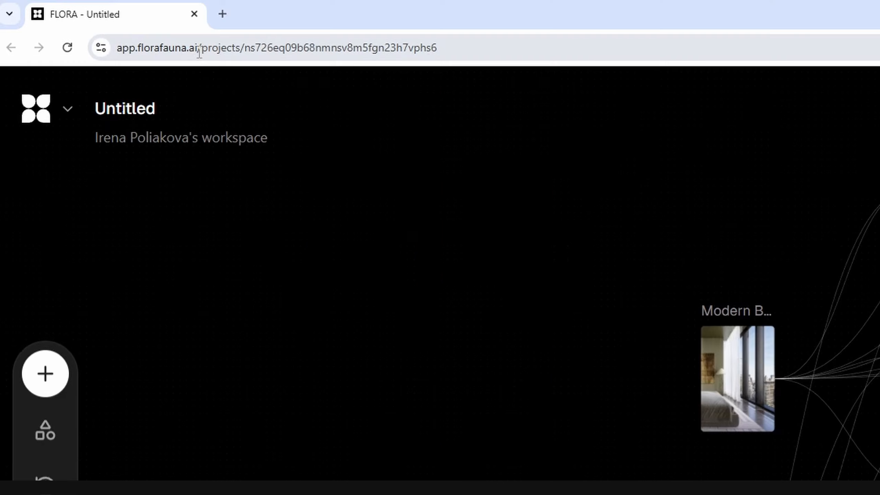
Step: Examine the generation models offered for the video block and survey the project's node canvas
drag(196, 52, 187, 52)
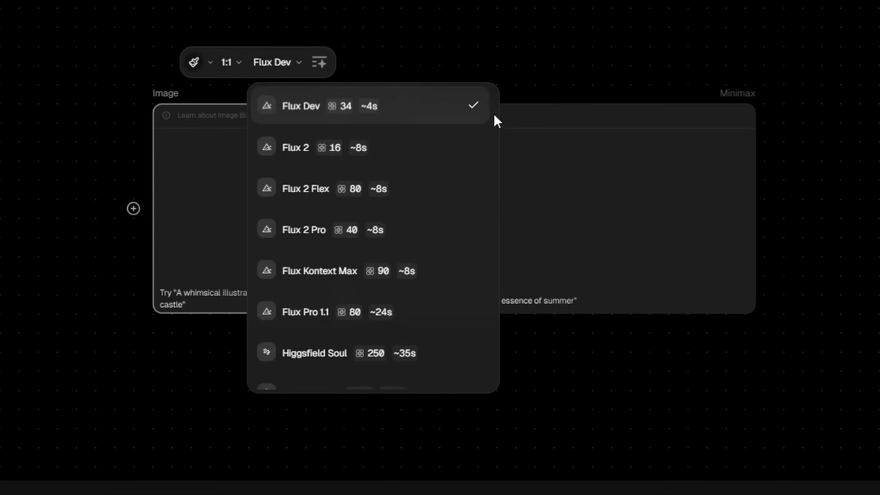
scroll(498, 241, down, 5)
click(665, 188)
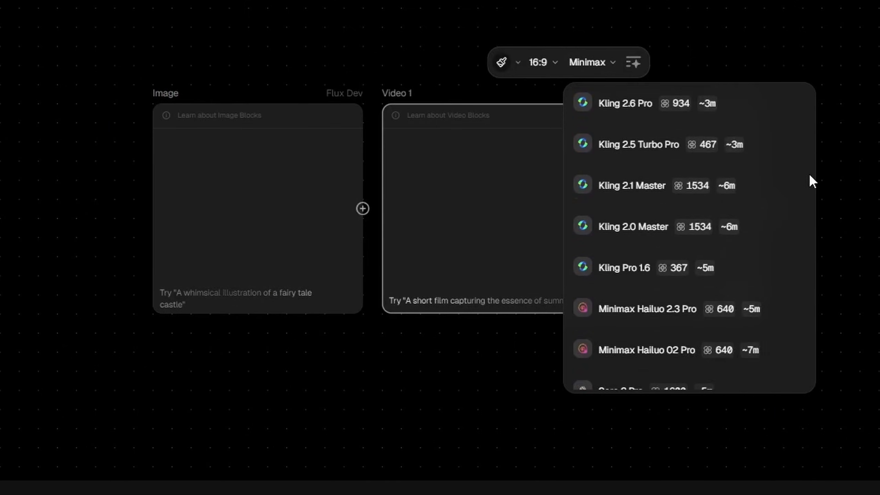
scroll(809, 243, down, 5)
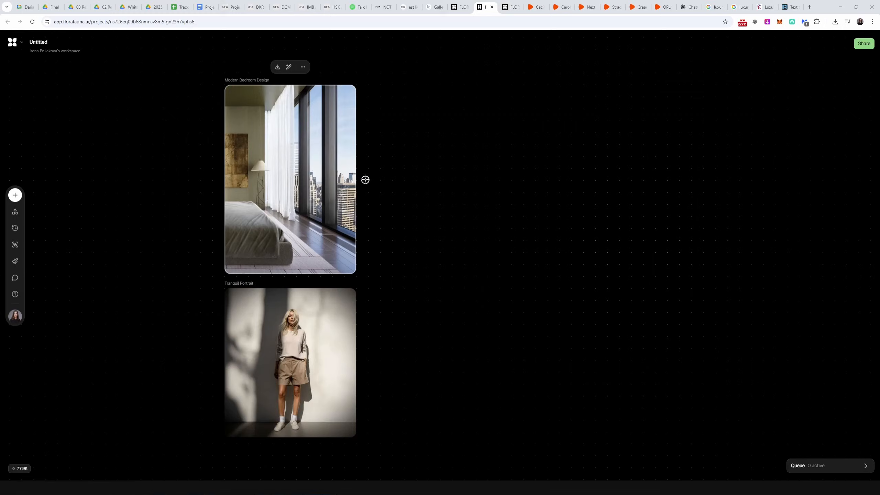
drag(366, 180, 506, 236)
click(544, 194)
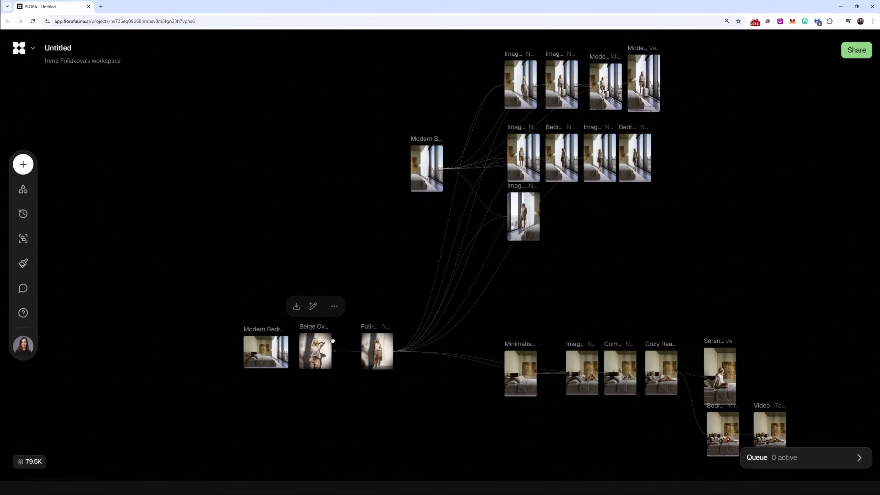
scroll(333, 340, up, 10)
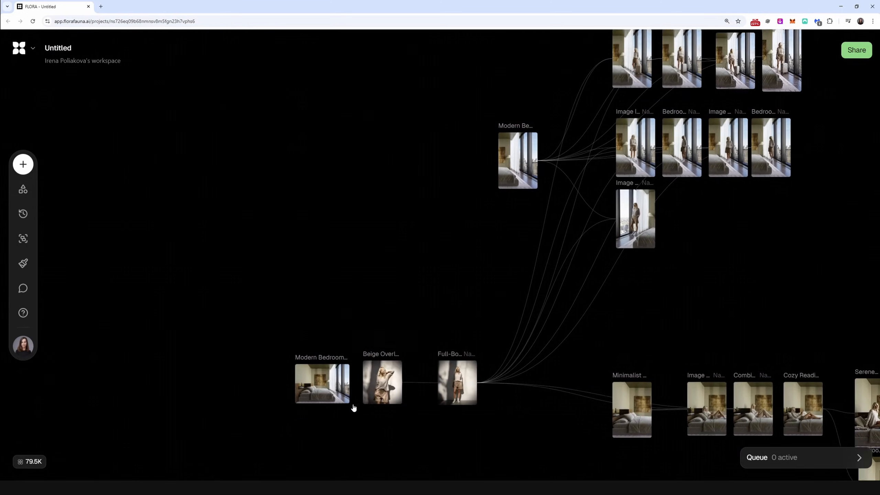
Step: View the Modern Bedroom Design and Beige Overload! source images at full screen, one after the other
scroll(388, 285, up, 8)
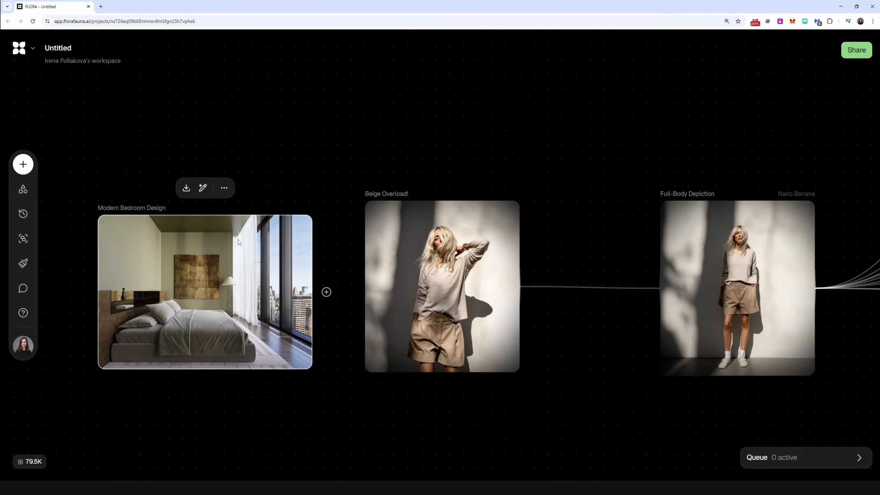
click(223, 188)
click(243, 211)
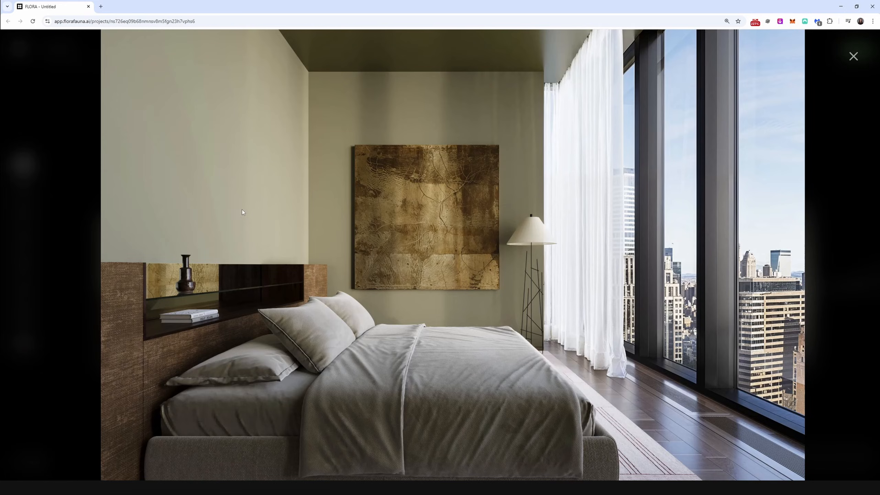
click(853, 56)
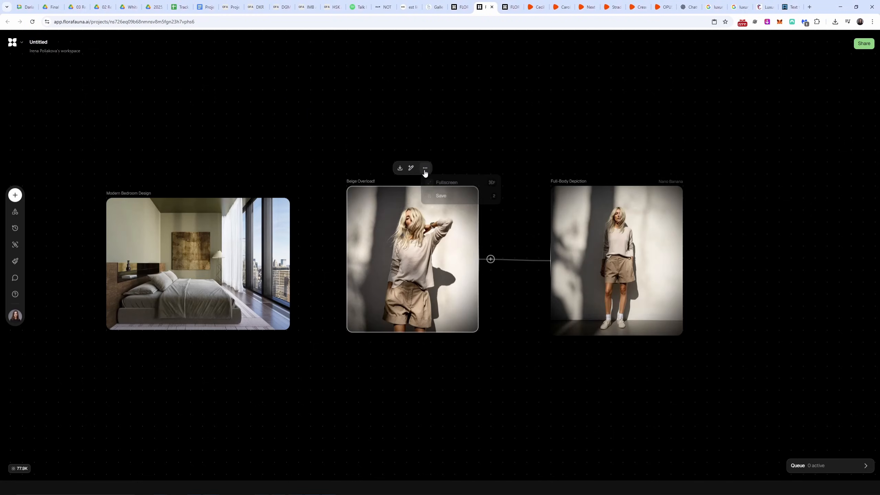
click(425, 169)
click(438, 183)
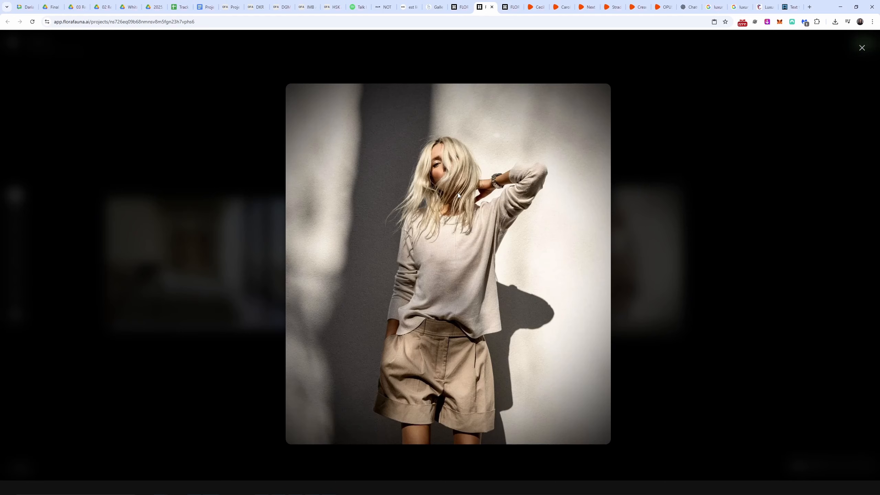
click(861, 48)
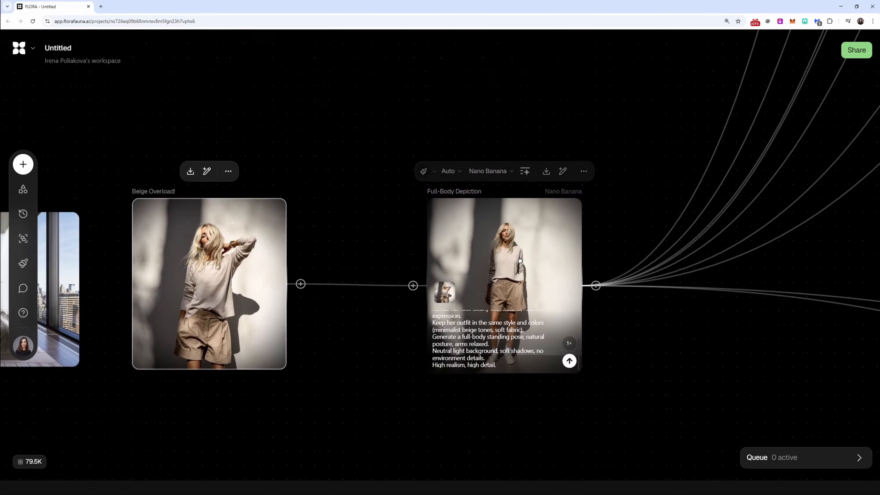
click(528, 424)
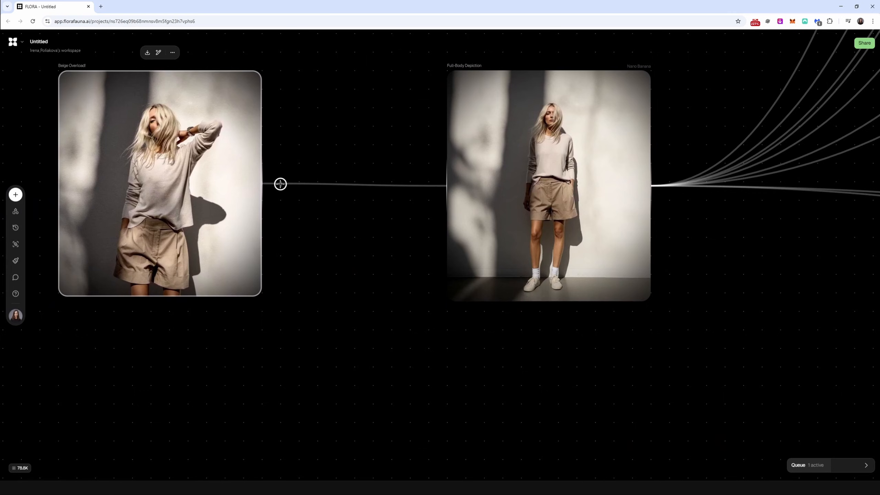
Step: Add an image block fed by Beige Overload!, place it below Full-Body Depiction, and set its model to Nano Banana Pro
drag(280, 184, 484, 394)
click(515, 332)
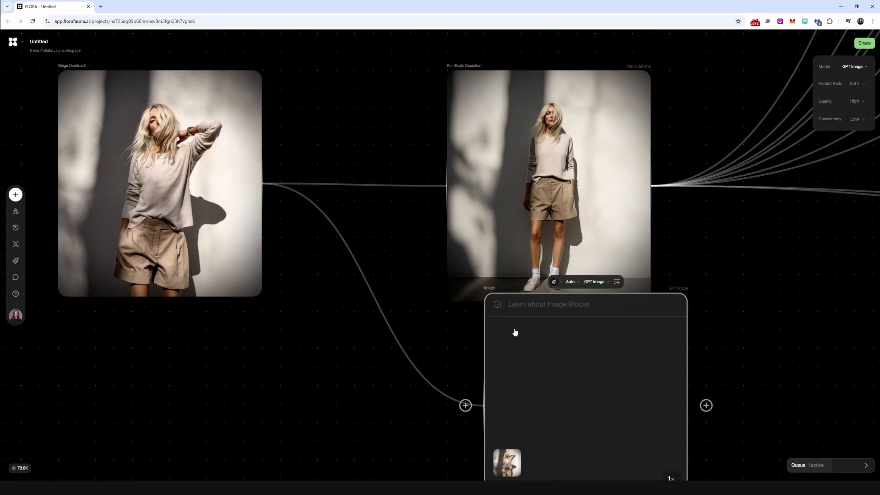
drag(527, 347, 496, 228)
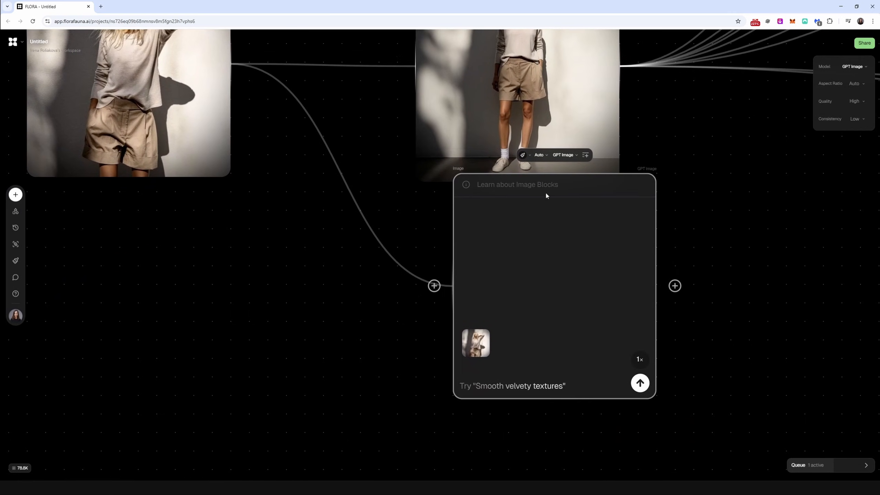
drag(546, 183, 512, 204)
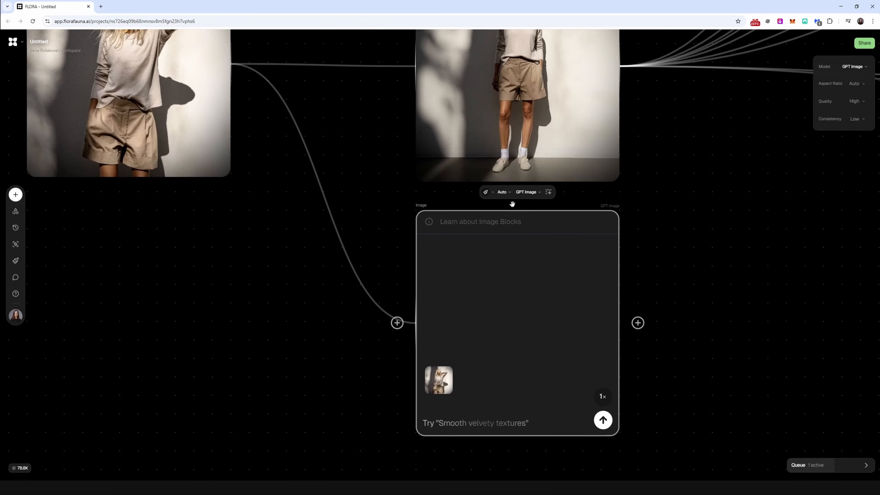
click(524, 193)
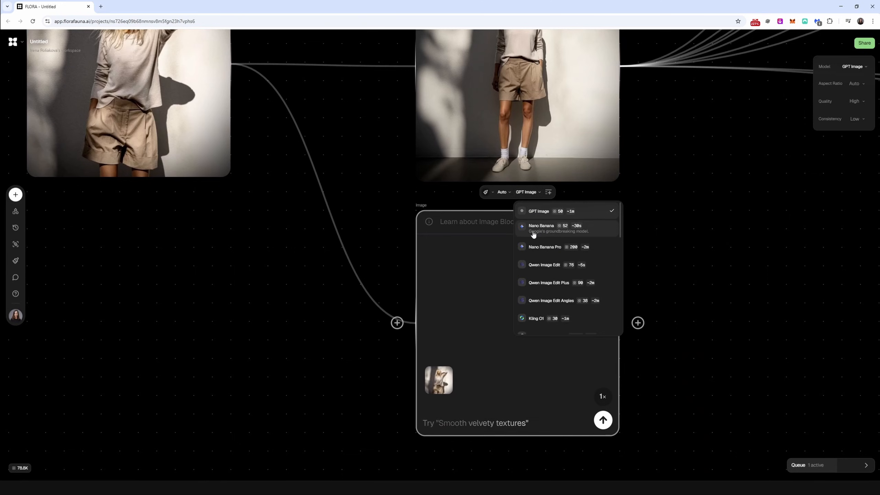
click(549, 253)
Step: Copy the Full-Body Depiction prompt into the new image block and generate the full-body image
drag(470, 136, 469, 212)
click(470, 212)
key(ctrl+a)
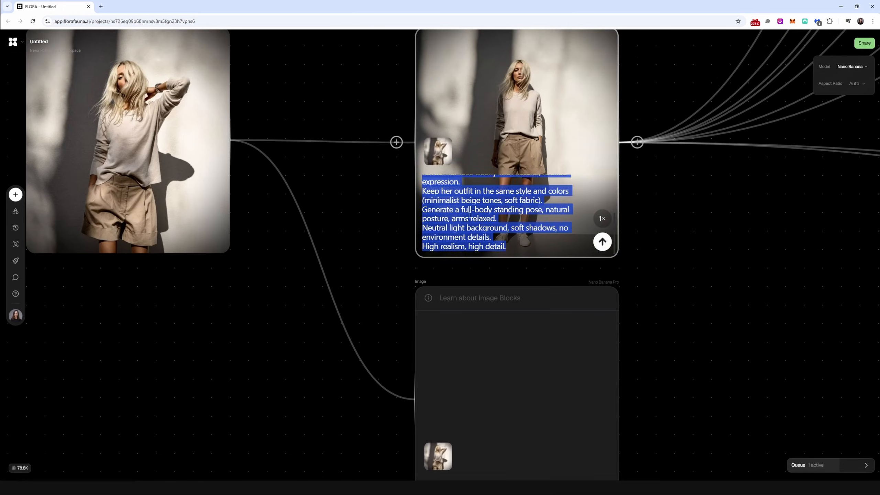
key(ctrl+c)
click(478, 418)
key(ctrl+v)
scroll(420, 285, up, 3)
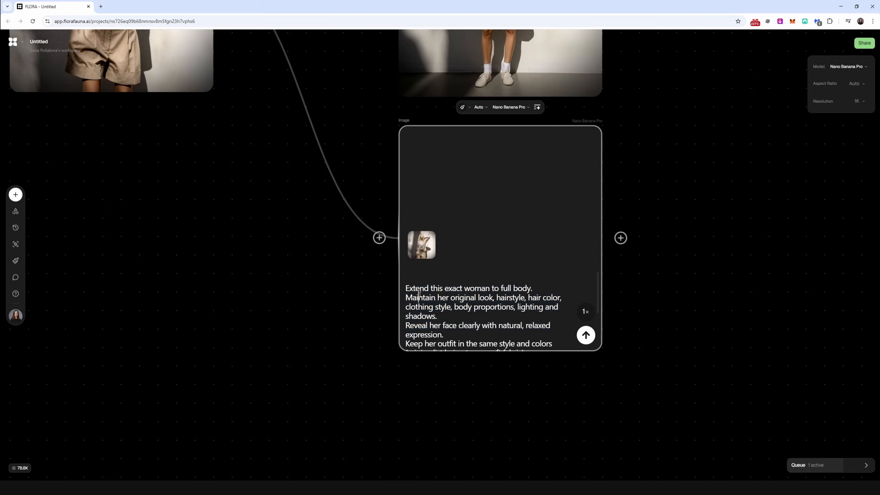
drag(502, 298, 495, 367)
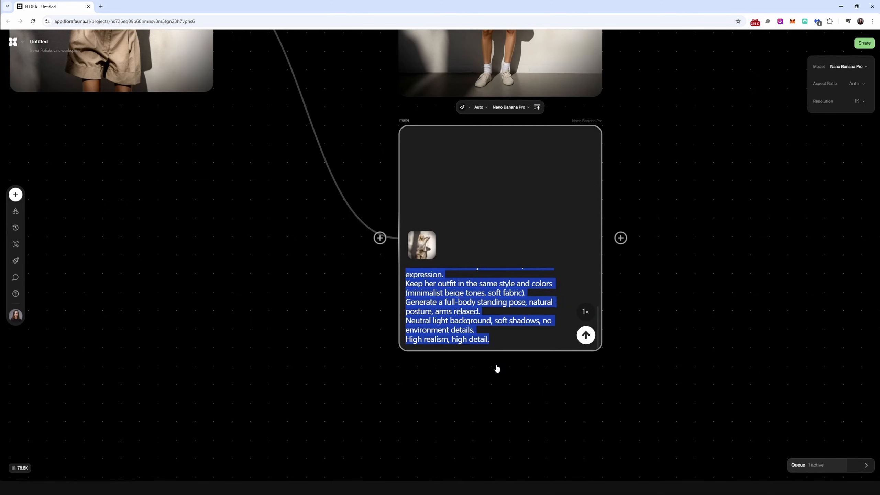
click(531, 341)
click(586, 334)
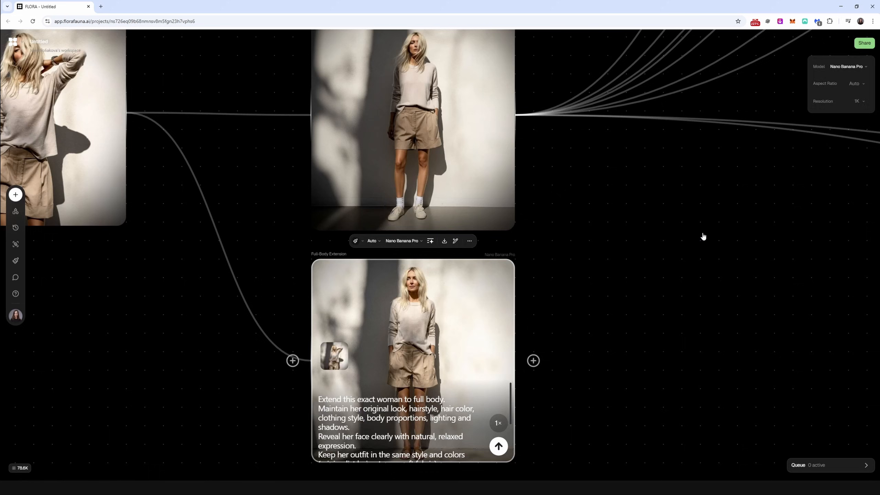
Step: Compare the two full-body versions of the woman and look over the Image Composition block's prompt
click(706, 235)
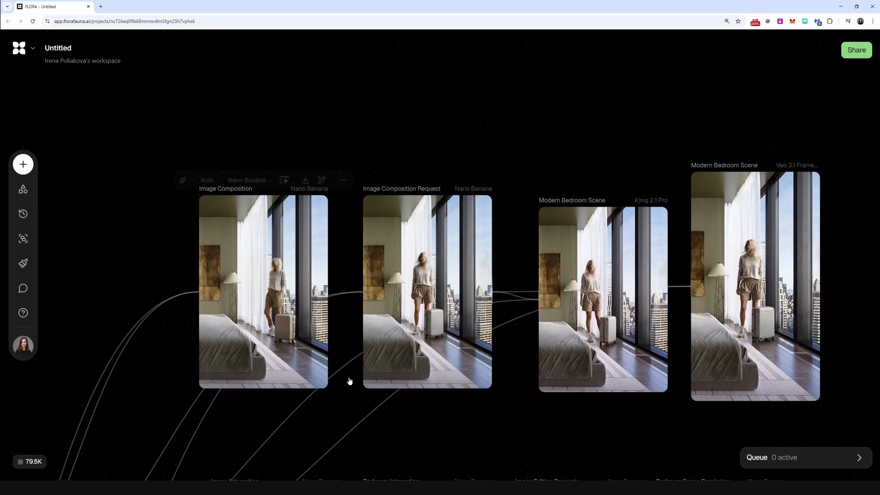
click(303, 327)
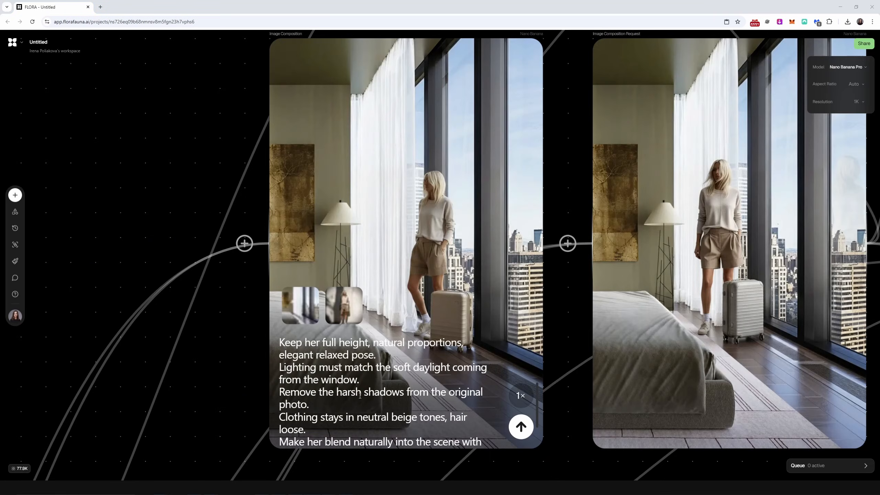
scroll(338, 313, down, 9)
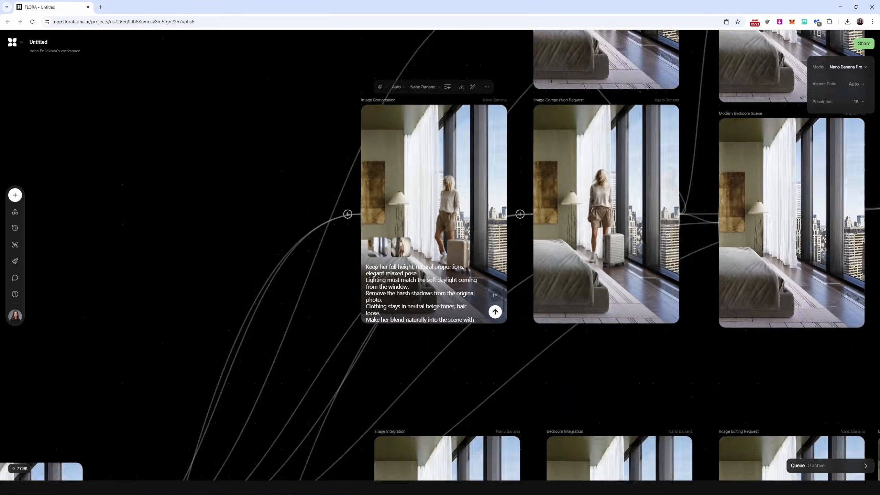
Step: Create an image block from the vertical Modern Bedroom Design image and connect Full-Body Extension as its second reference
click(82, 304)
drag(82, 305, 372, 166)
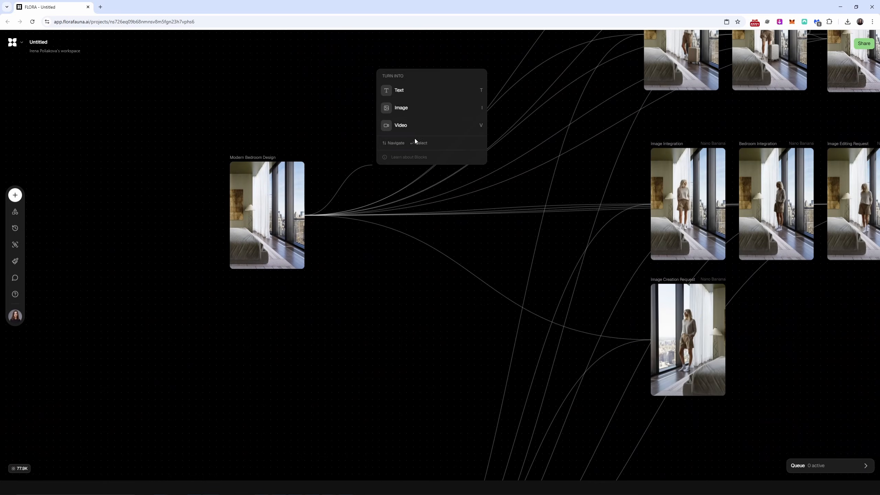
click(417, 114)
drag(411, 375, 436, 101)
drag(385, 443, 332, 91)
drag(332, 91, 330, 259)
drag(331, 260, 319, 345)
drag(352, 371, 425, 238)
drag(440, 228, 422, 152)
Step: Generate the new image block with the Image Composition prompt and the Nano Banana Pro model
click(726, 111)
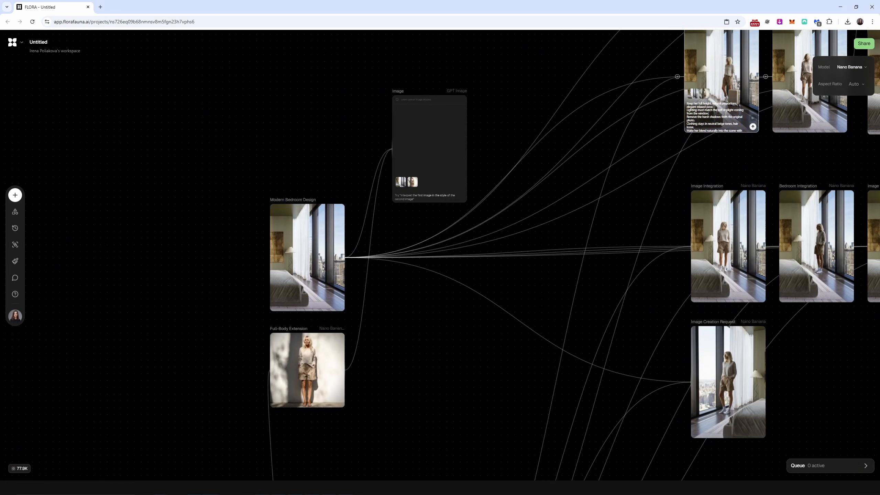
click(417, 194)
key(ctrl+v)
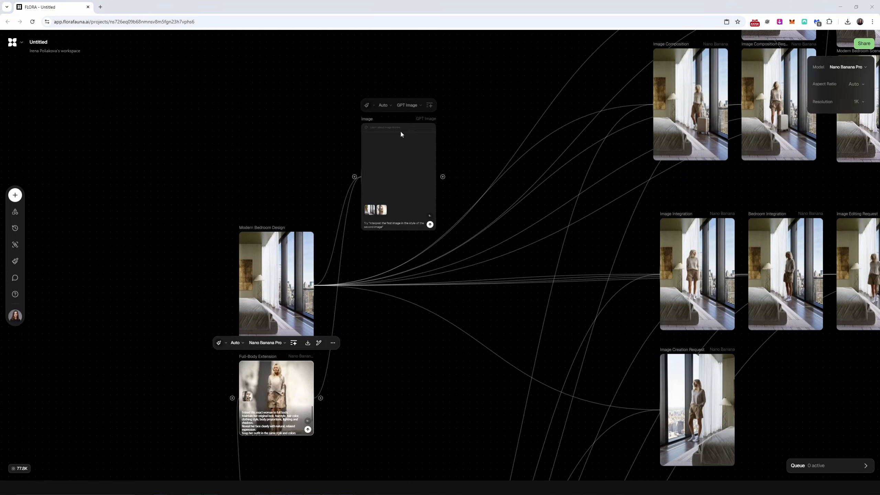
click(408, 105)
click(426, 161)
Step: View the generated Image Creation Request result at full screen and return to the canvas
click(459, 114)
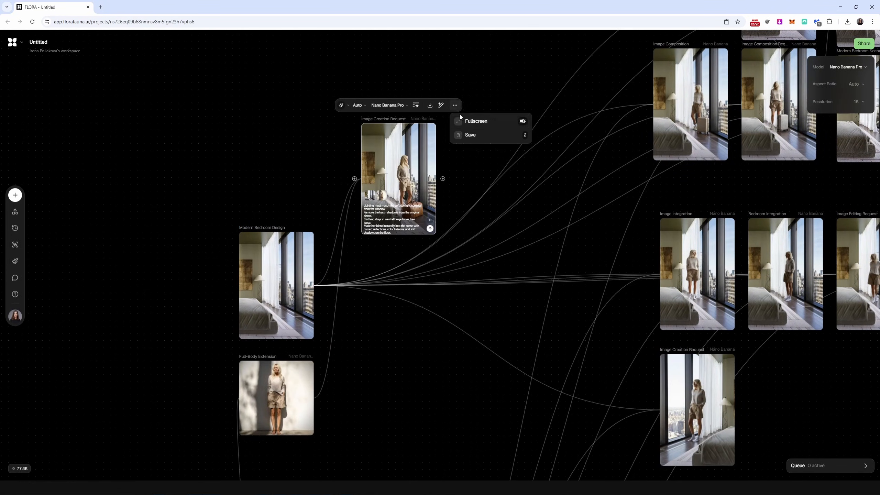
click(470, 122)
key(Escape)
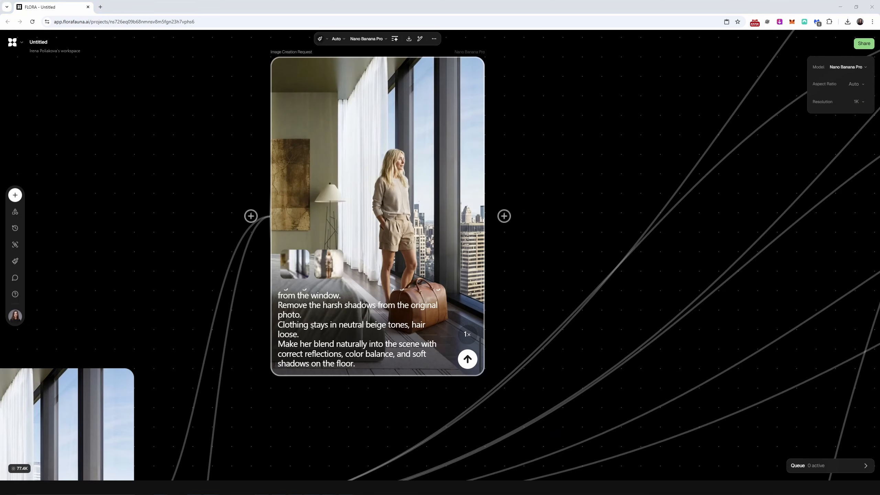
scroll(310, 329, up, 2)
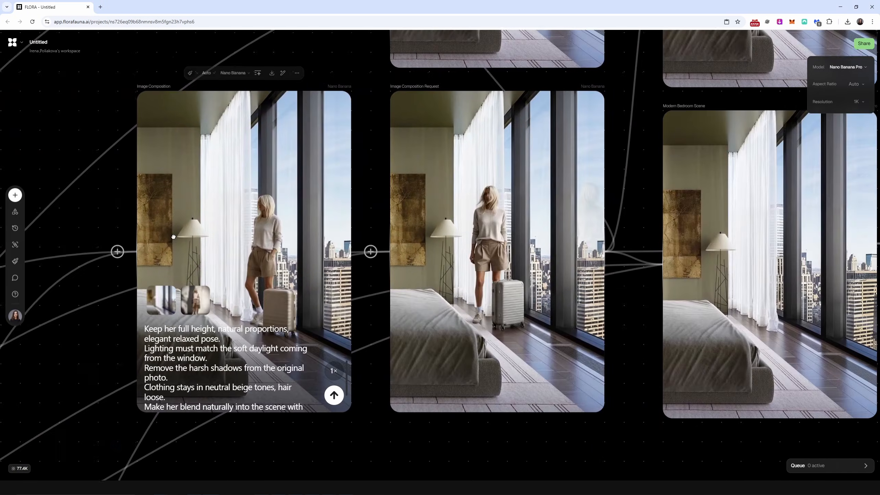
Step: Read the suitcase wording in the Image Composition prompt and view the Image Composition Request image at full screen
click(173, 349)
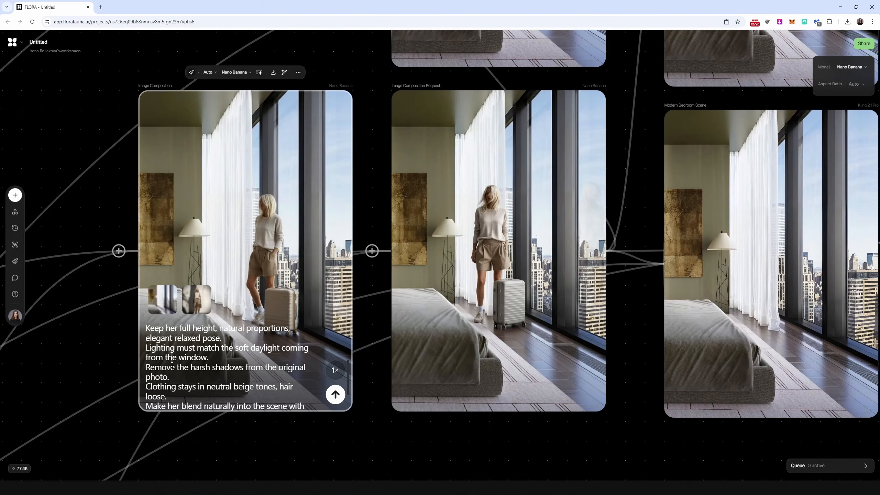
scroll(171, 366, up, 2)
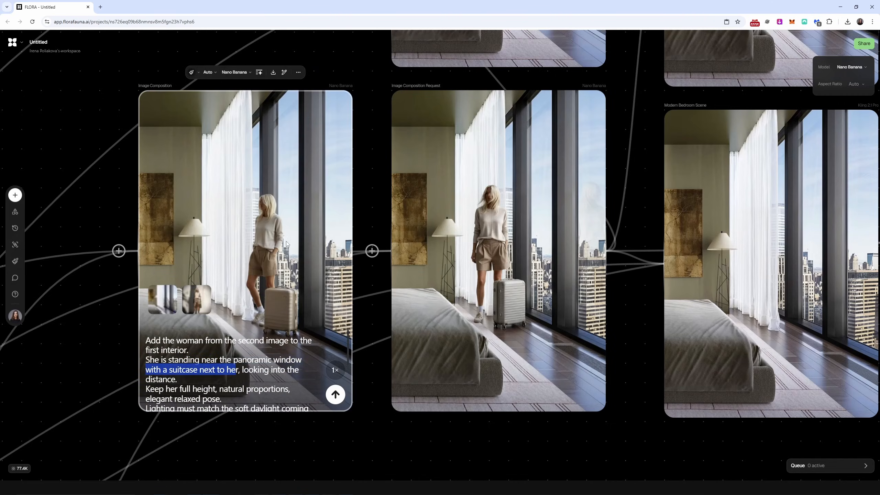
click(478, 215)
click(551, 73)
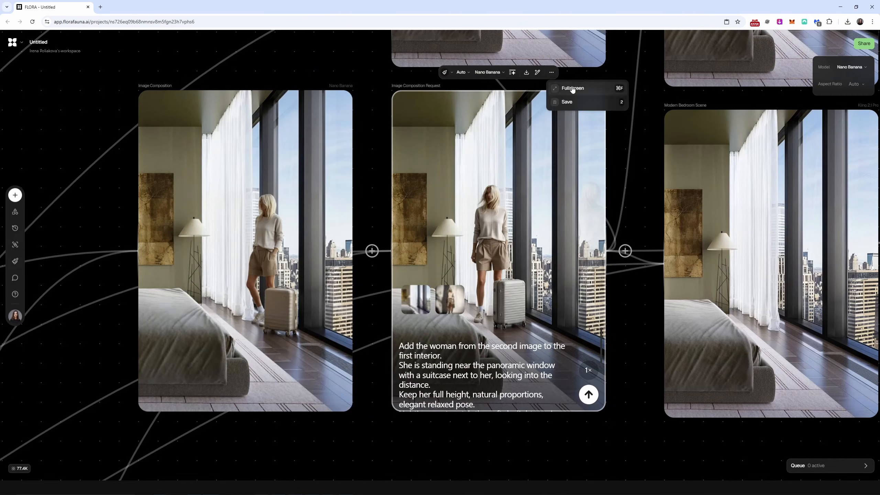
click(572, 86)
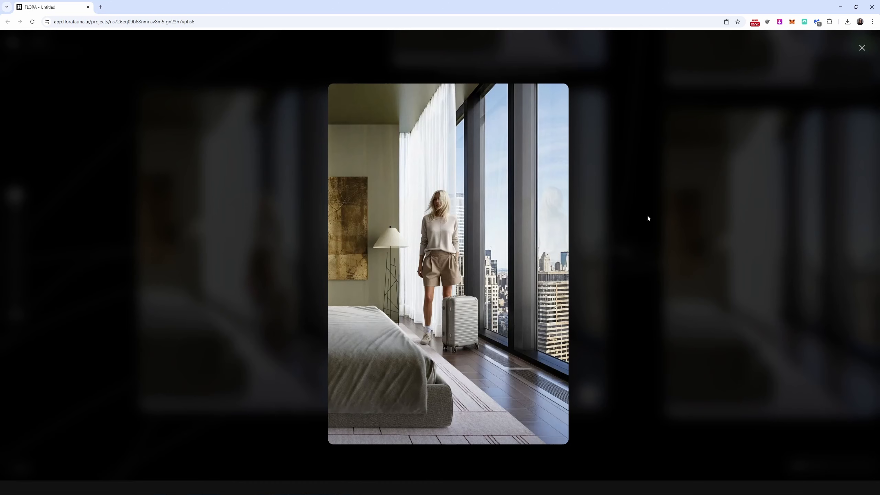
click(648, 218)
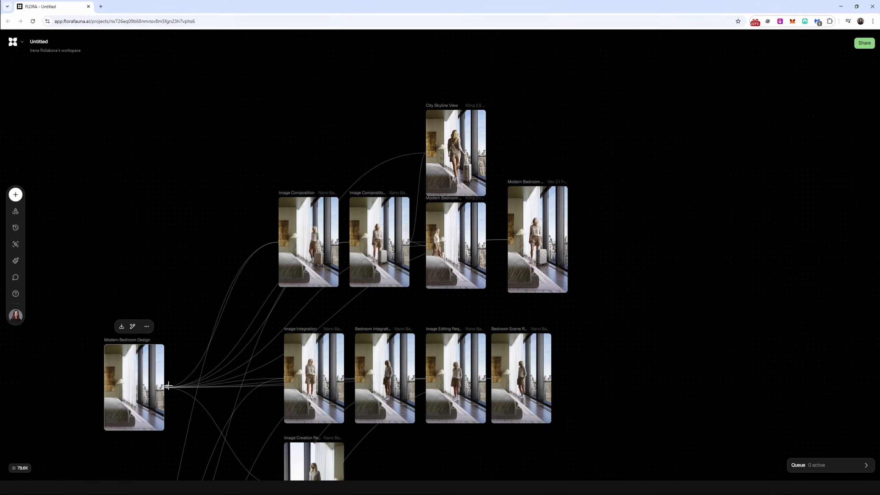
Step: Create a video block from the vertical Modern Bedroom Design image and connect Image Composition Request as its second image
drag(168, 385, 214, 205)
click(286, 259)
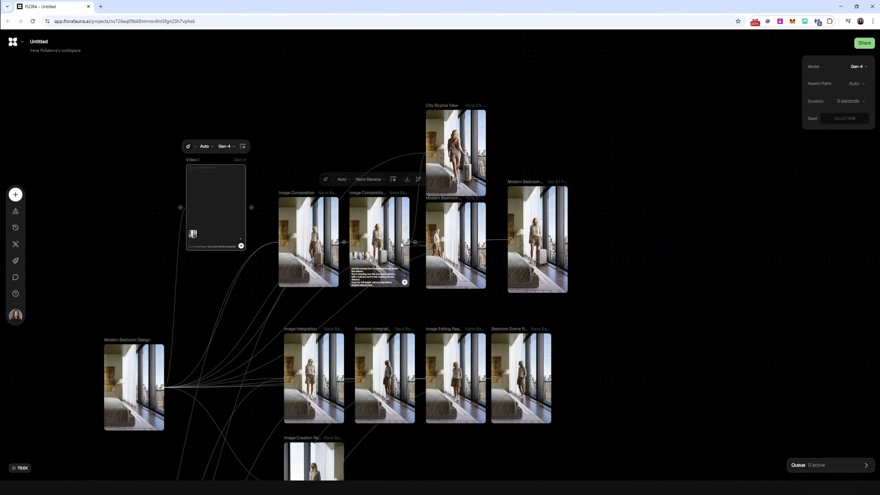
drag(415, 240, 210, 188)
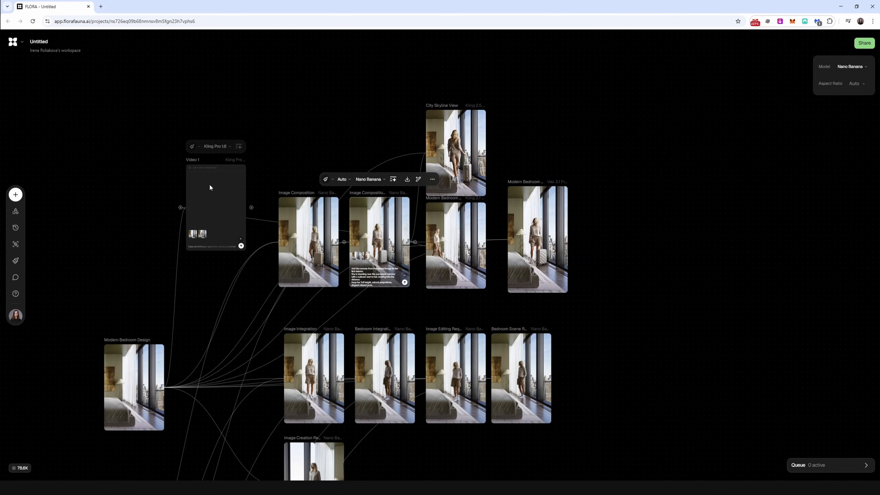
Step: Set the video block's model to Kling O1 and enter the prompt about a blonde woman walking into a calm modern bedroom
click(227, 147)
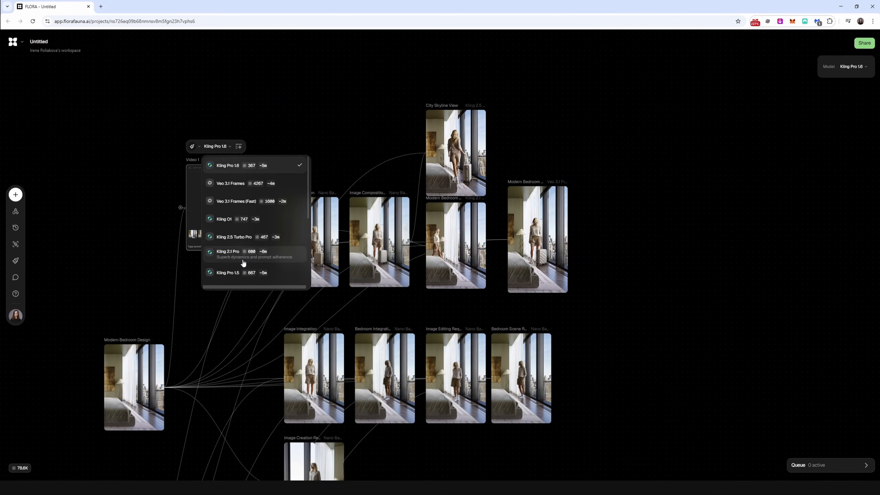
click(228, 223)
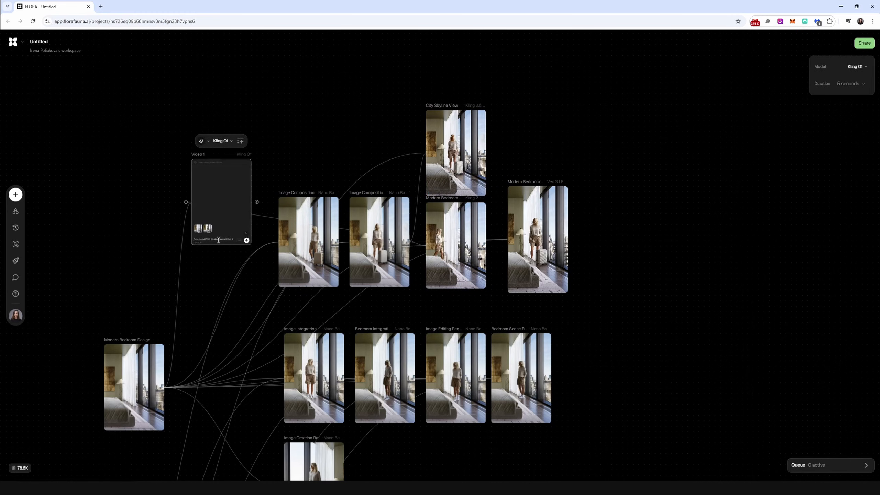
scroll(202, 232, up, 3)
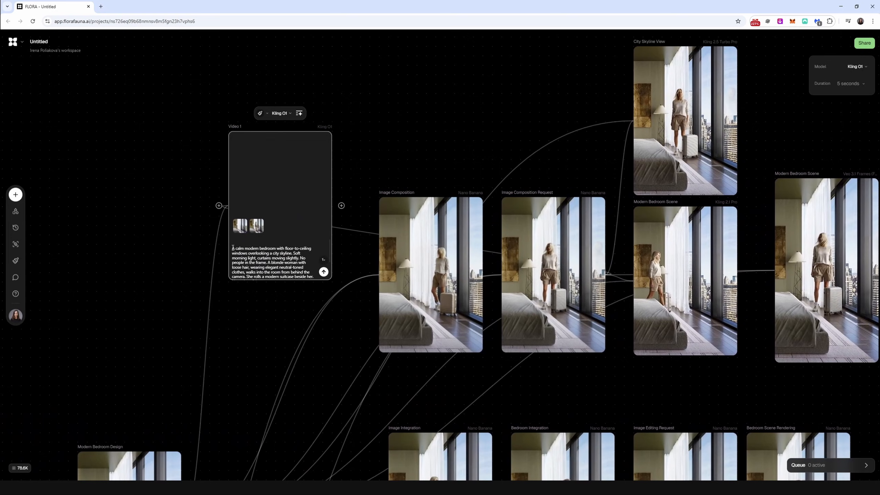
Step: Generate the Kling O1 video, view a Modern Bedroom Scene clip at full screen and return to the canvas
click(324, 273)
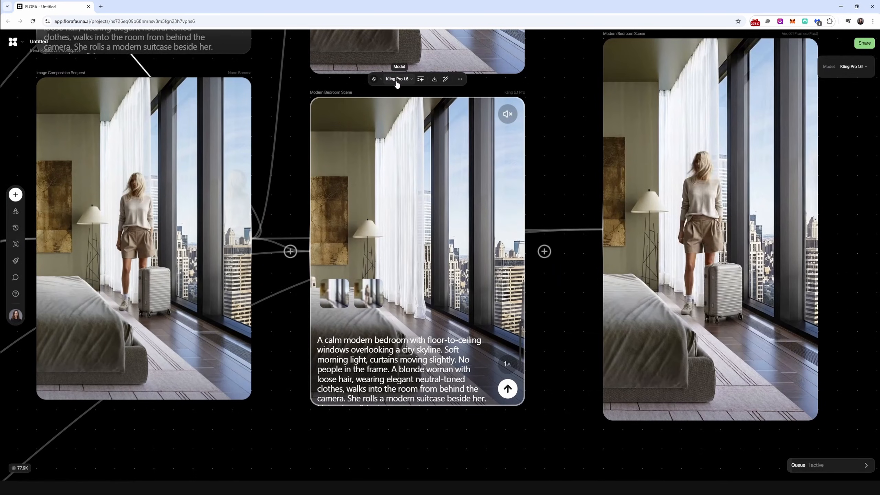
click(460, 80)
click(485, 97)
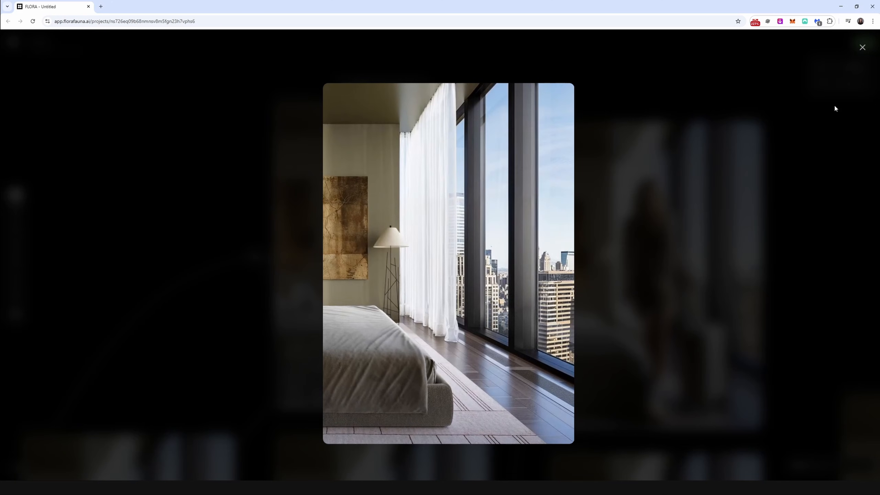
click(862, 48)
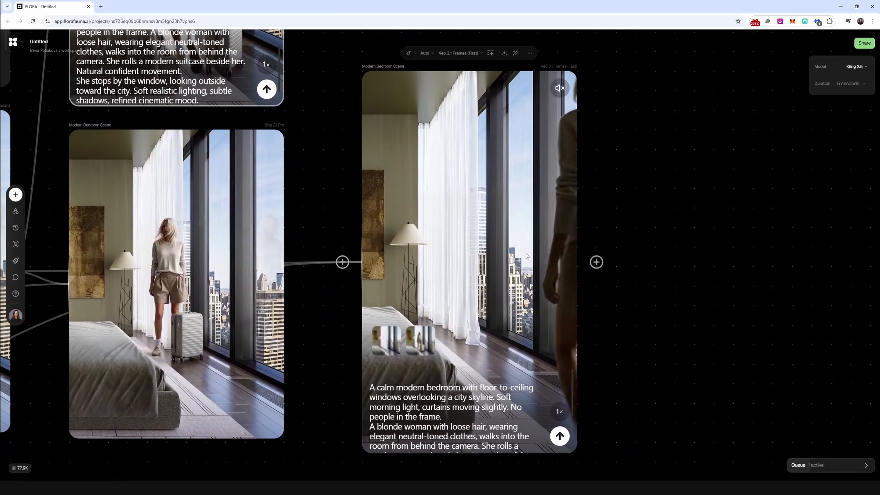
Step: View the Veo 3.1 Frames (Fast) Modern Bedroom Scene video at full screen and check the model list with its credit costs
click(529, 53)
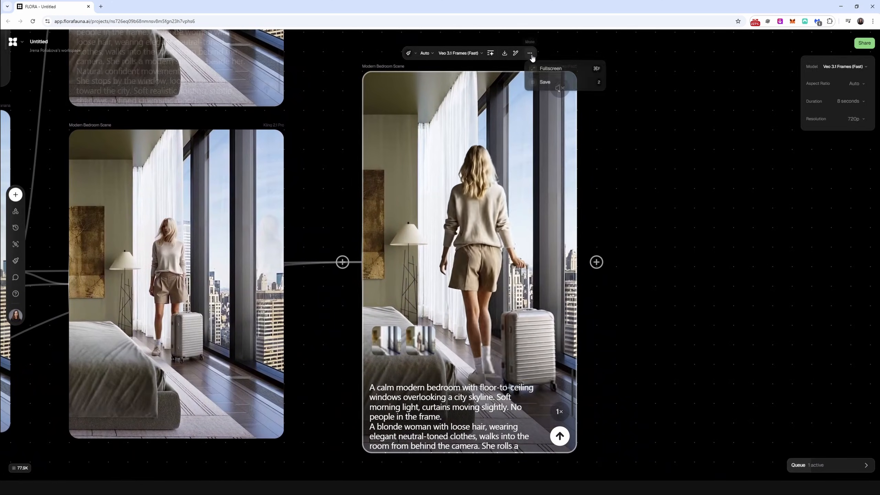
click(543, 70)
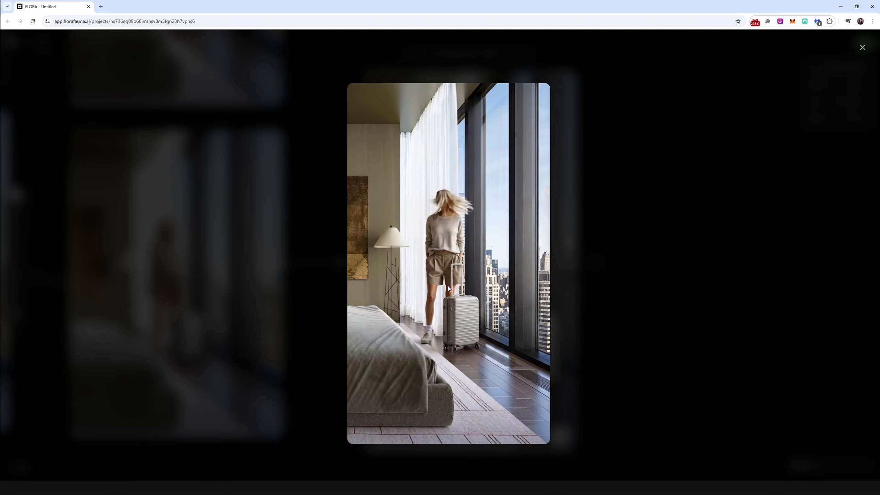
key(Escape)
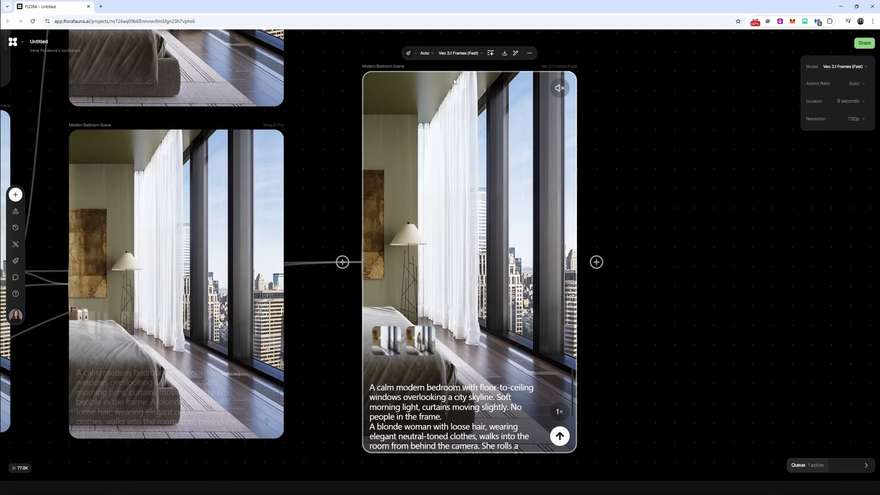
click(462, 55)
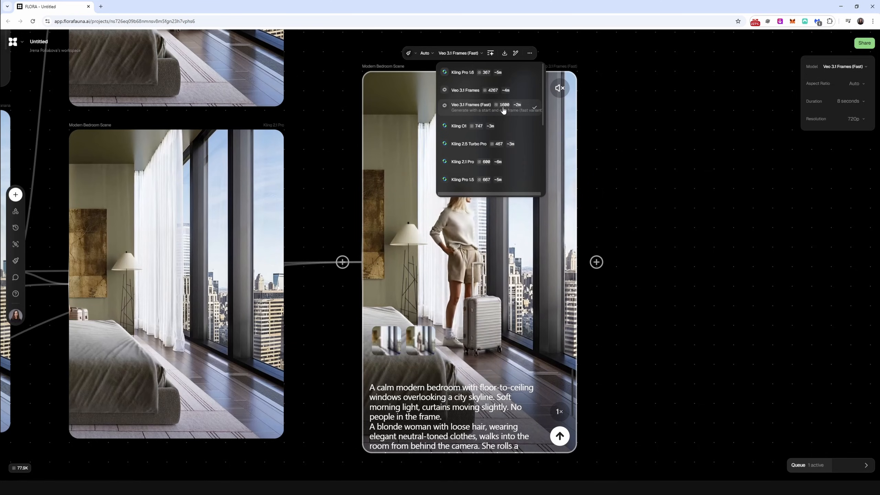
click(709, 131)
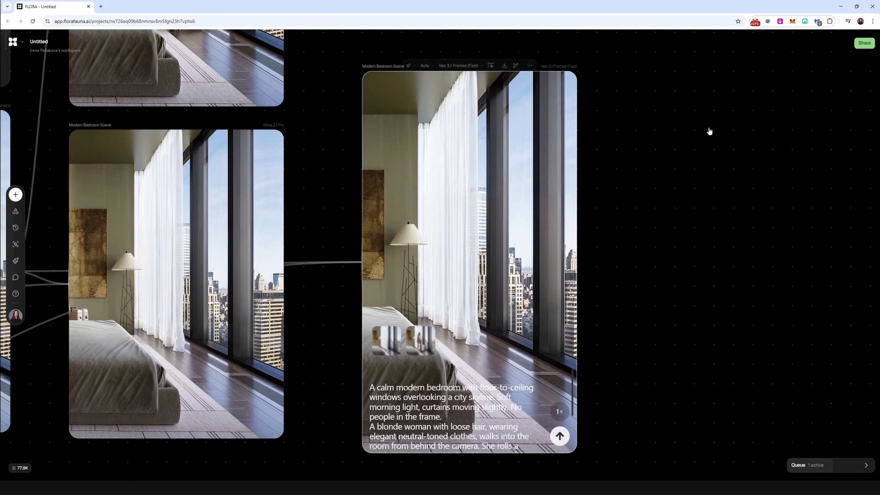
Step: Compare the playback of the Kling 2.1 Pro and Veo 3.1 Frames (Fast) versions of Modern Bedroom Scene
mouse_move(451, 211)
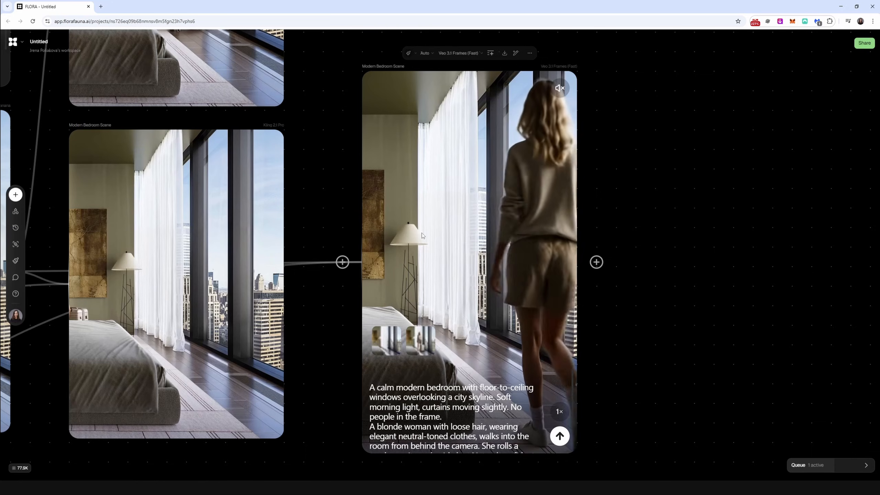
mouse_move(222, 184)
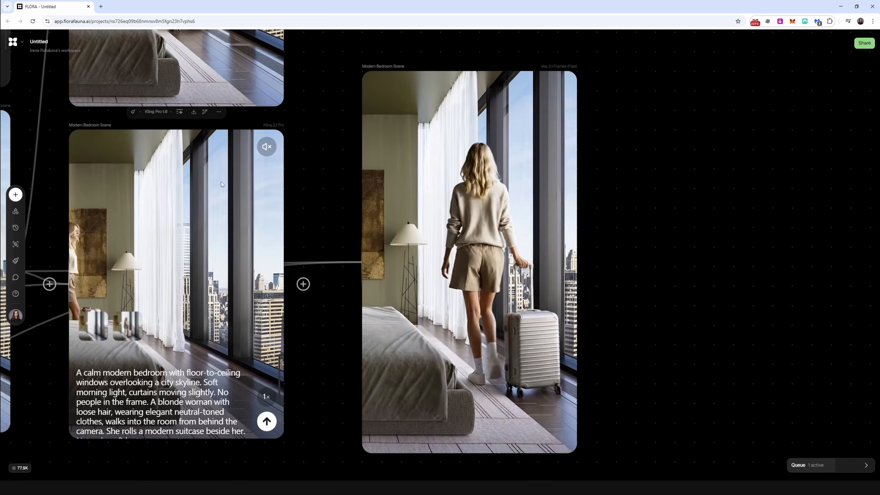
mouse_move(439, 331)
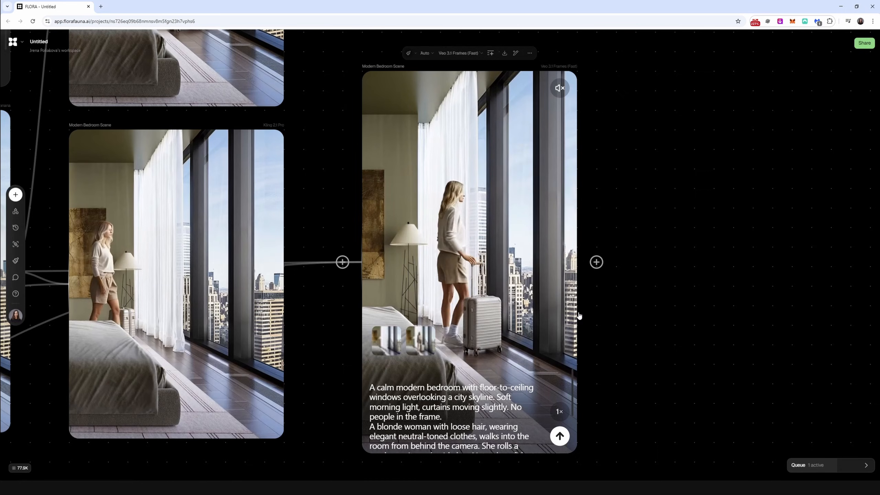
mouse_move(63, 266)
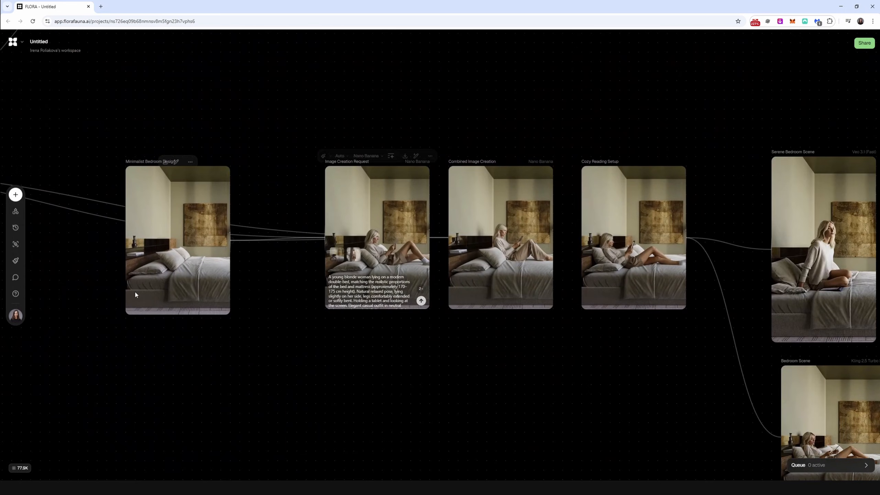
Step: View the Minimalist Bedroom Design image at full screen and return to the canvas
drag(135, 291, 179, 304)
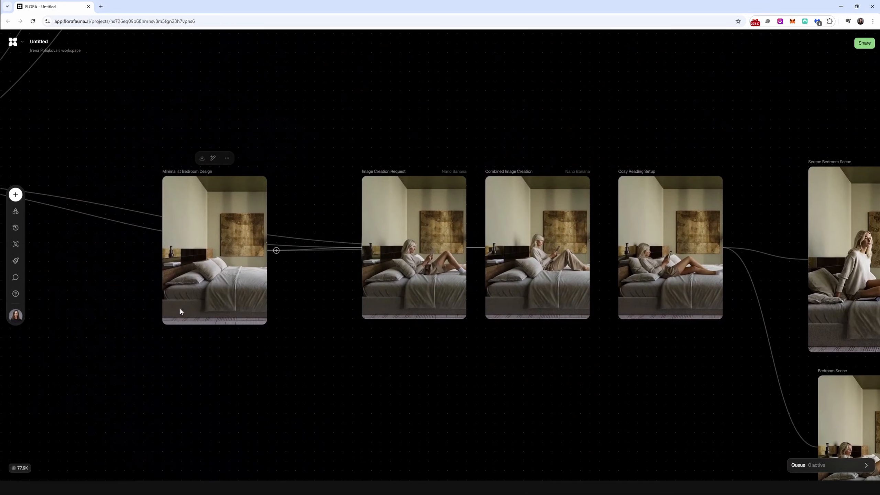
key(ctrl+plus)
key(ctrl+plus)
drag(232, 330, 309, 359)
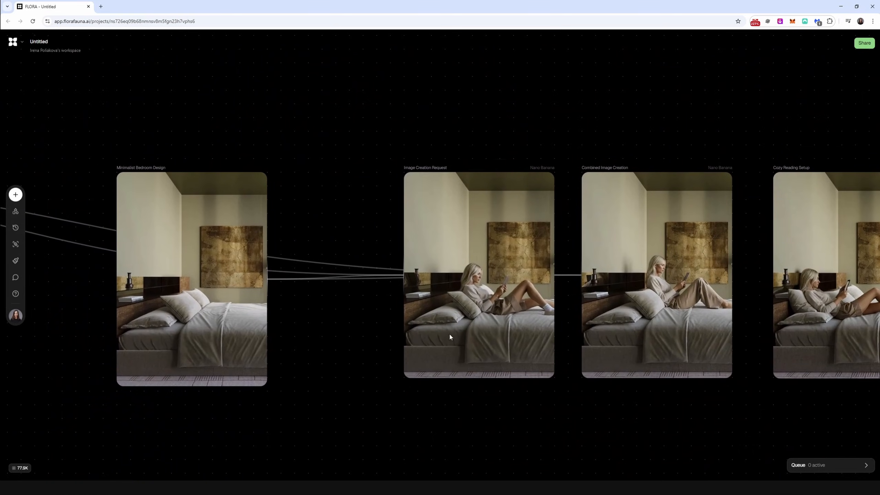
mouse_move(180, 210)
click(204, 154)
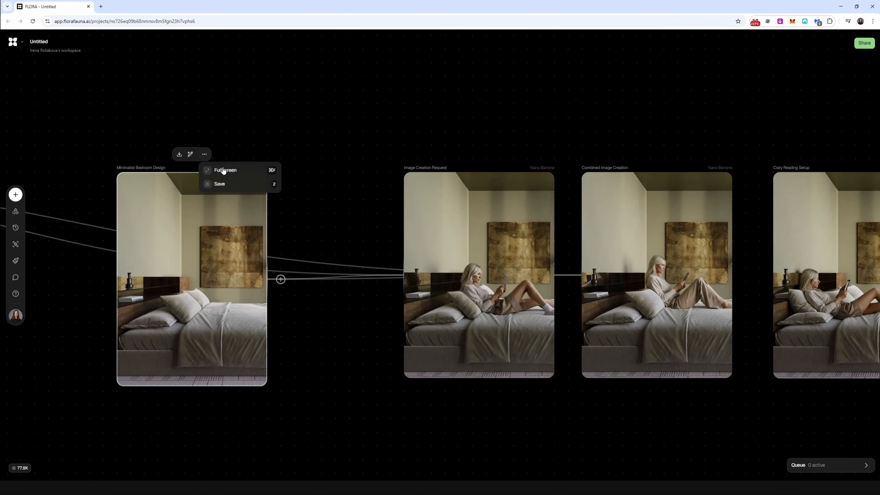
click(229, 172)
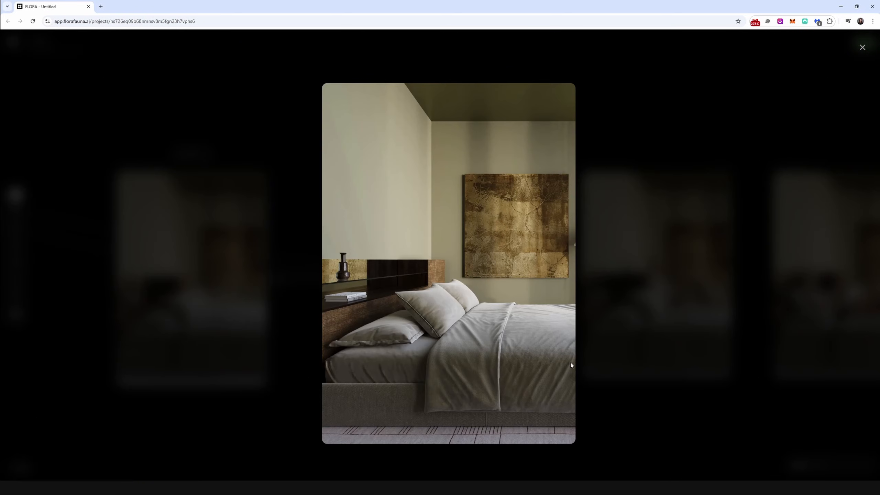
click(862, 48)
Step: Examine the woman's pose on the bed in the Image Creation Request, Combined Image Creation and Cozy Reading Setup images
drag(630, 321, 377, 301)
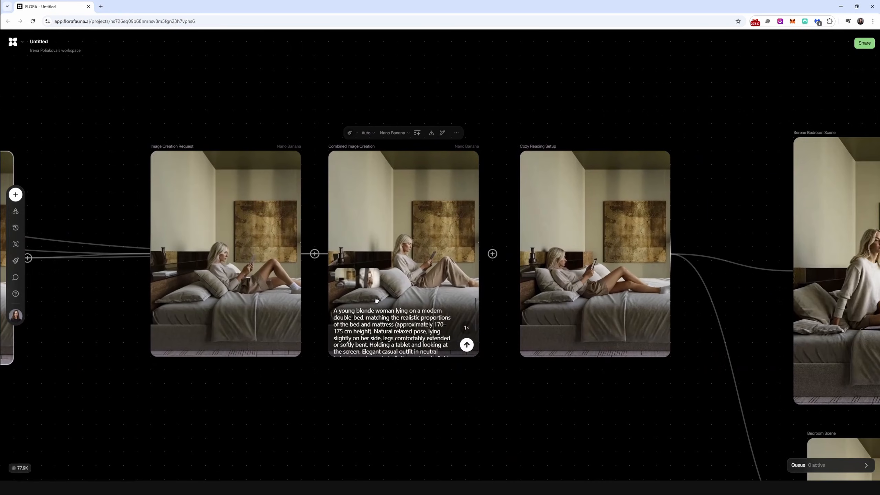
scroll(379, 307, up, 2)
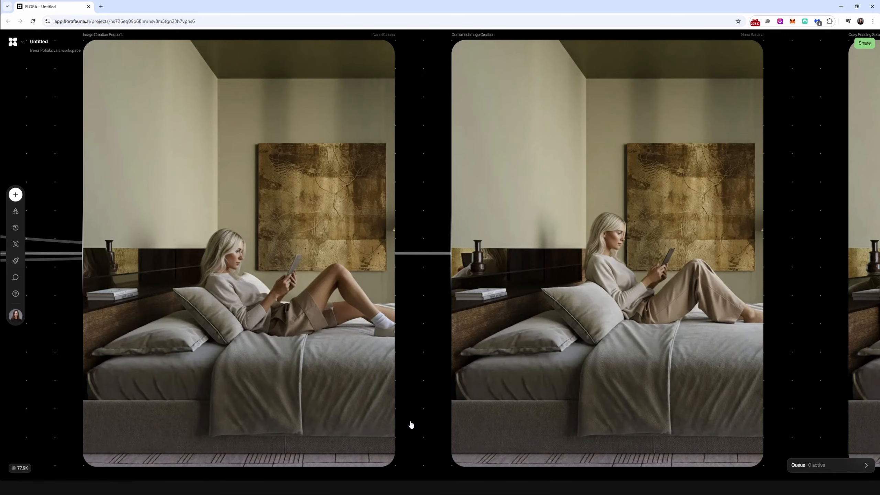
drag(148, 305, 161, 305)
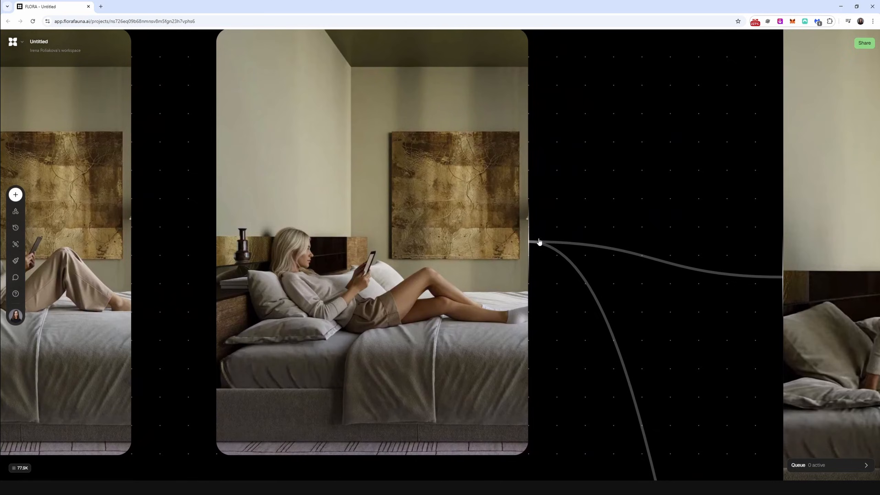
Step: Highlight the wording about the camera slowly pulling back after she sits in the Serene Bedroom Scene prompt
double_click(364, 202)
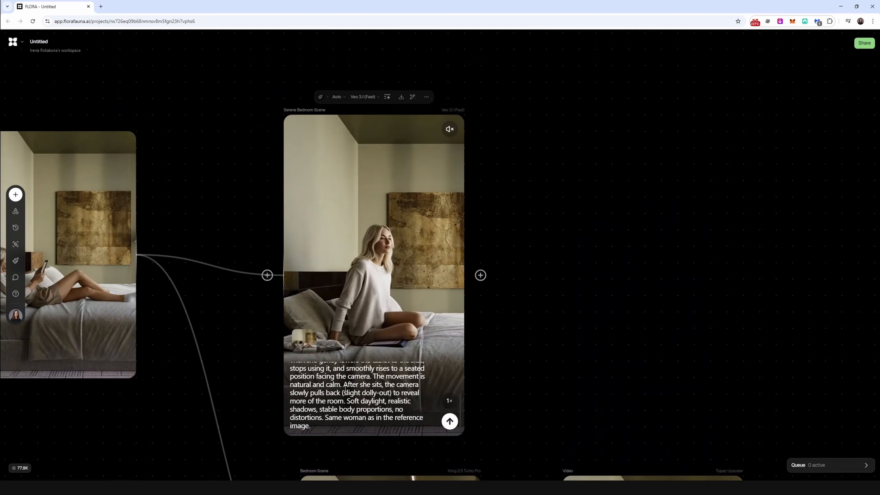
drag(344, 384, 413, 386)
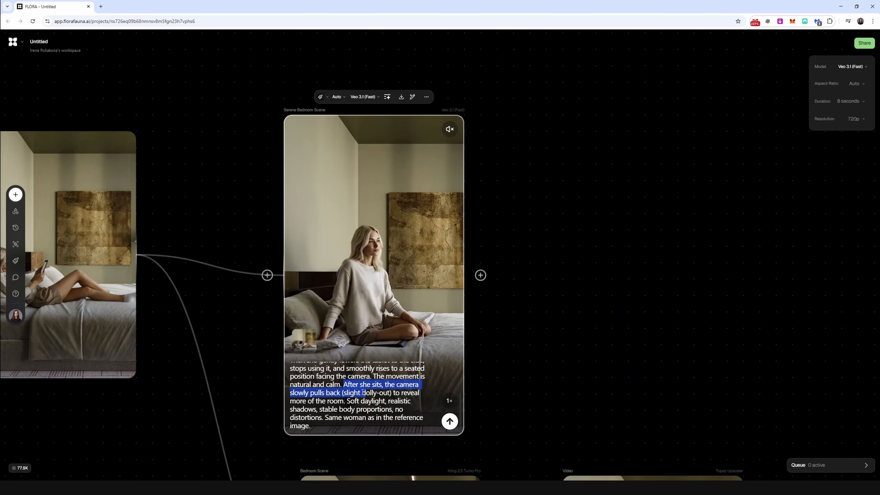
drag(338, 393, 345, 402)
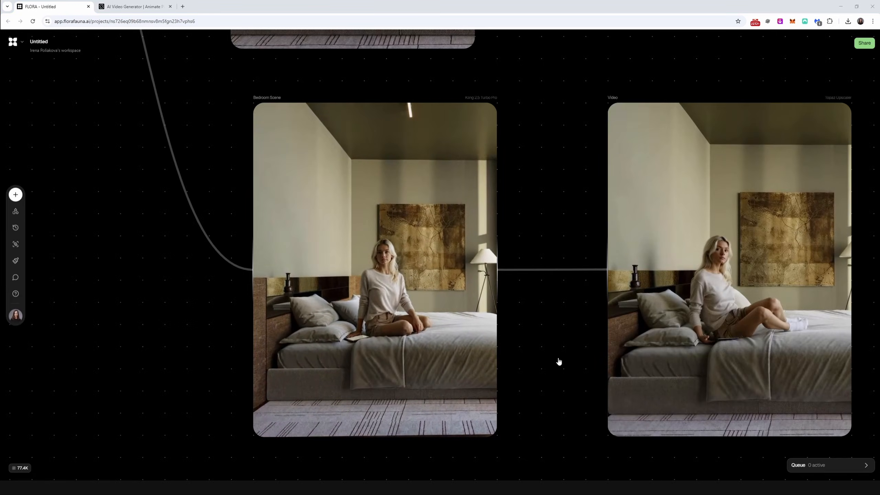
Step: Choose 10 seconds as the duration of the Kling 2.5 Bedroom Scene video
click(438, 240)
click(850, 84)
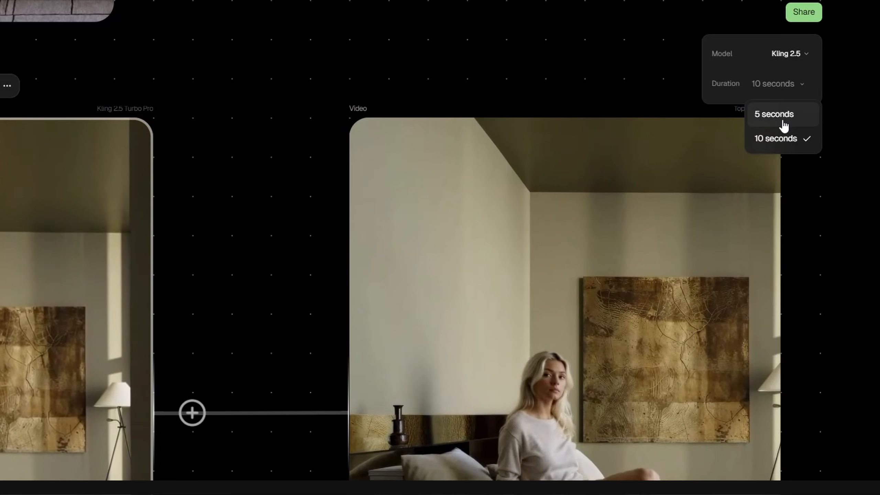
click(780, 142)
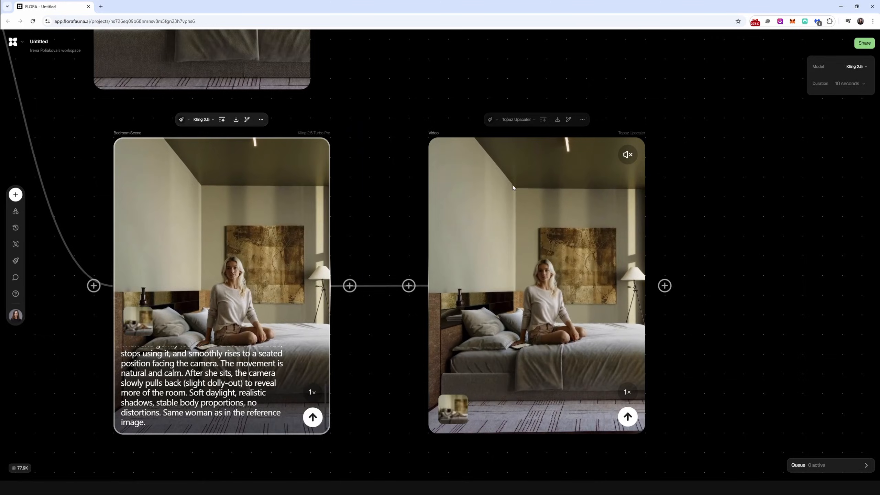
Step: Check the models available for the Topaz Upscaler video block and view its video at full screen
click(518, 123)
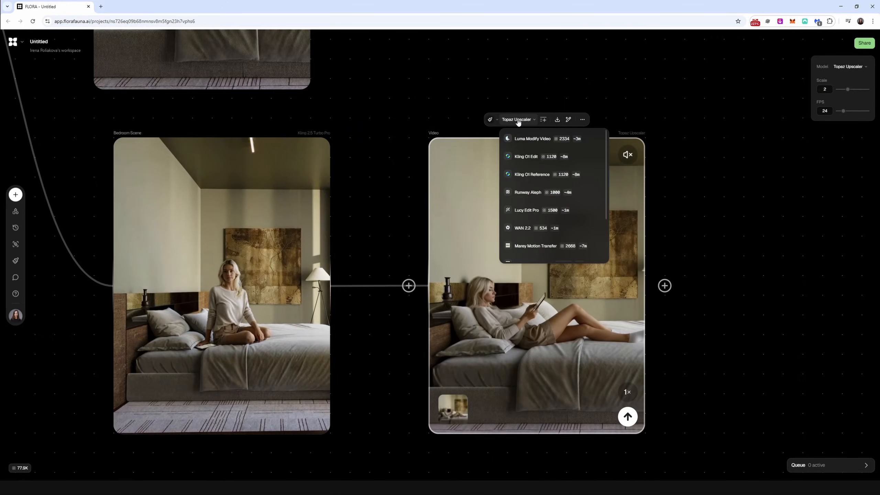
click(519, 121)
click(582, 120)
click(589, 135)
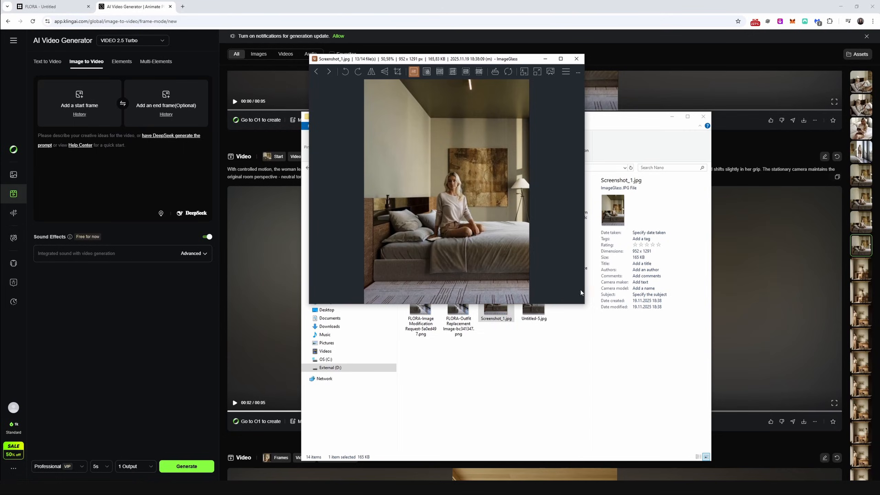
Step: In Kling AI's image-to-video generator, inspect Screenshot_1.jpg and add it from the Nano folder as the start frame
drag(583, 306, 572, 435)
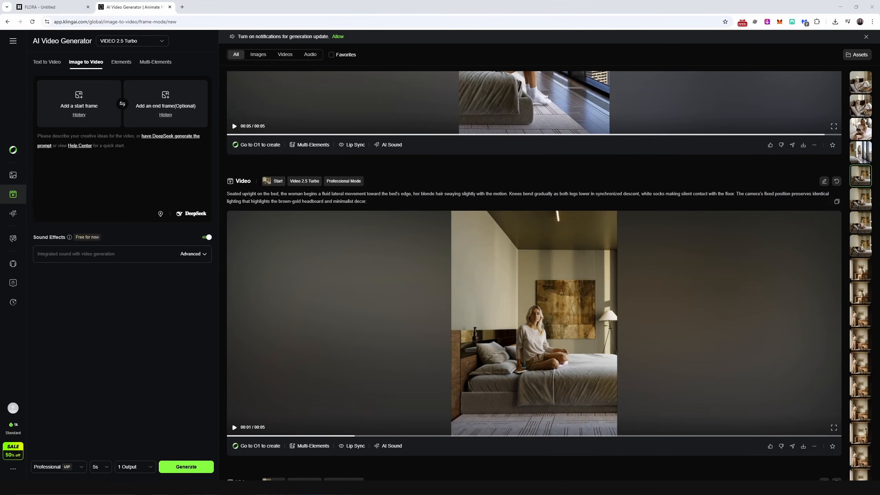
click(150, 466)
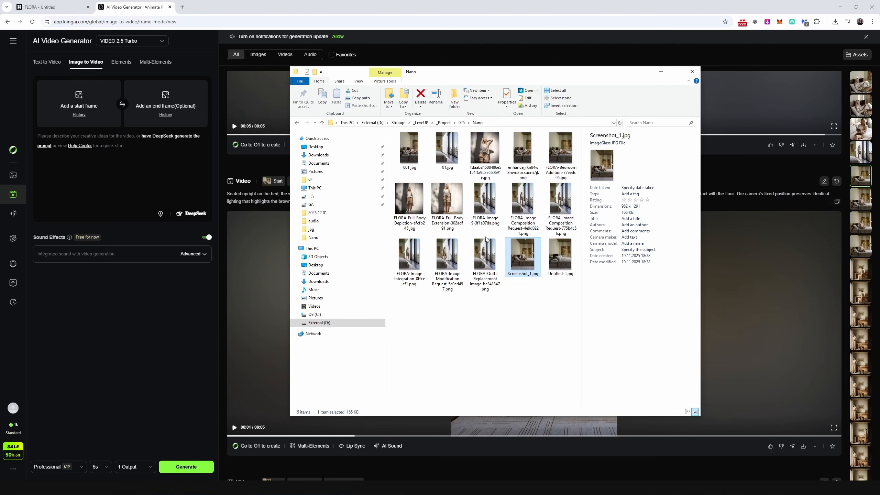
drag(72, 103, 71, 104)
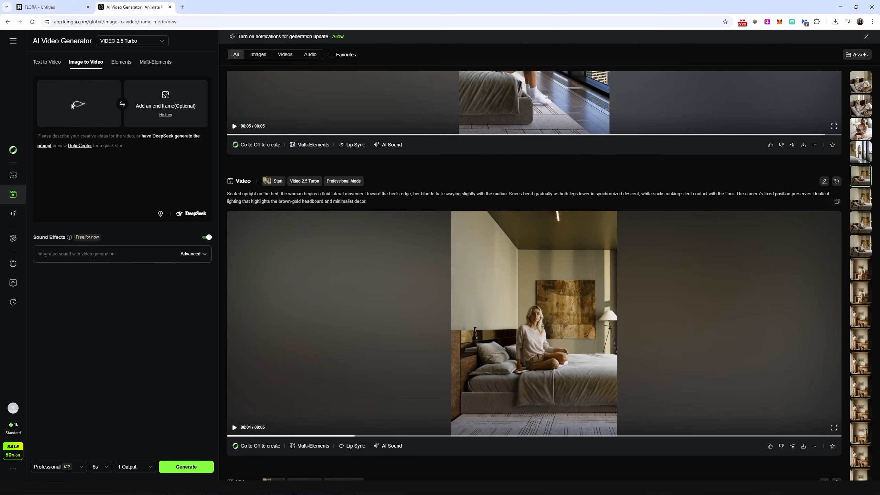
Step: Copy the previous video's "Seated upright on the bed" prompt into the new video's prompt and check the VIDEO 2.5 Turbo model selection
click(837, 201)
click(70, 175)
key(ctrl+v)
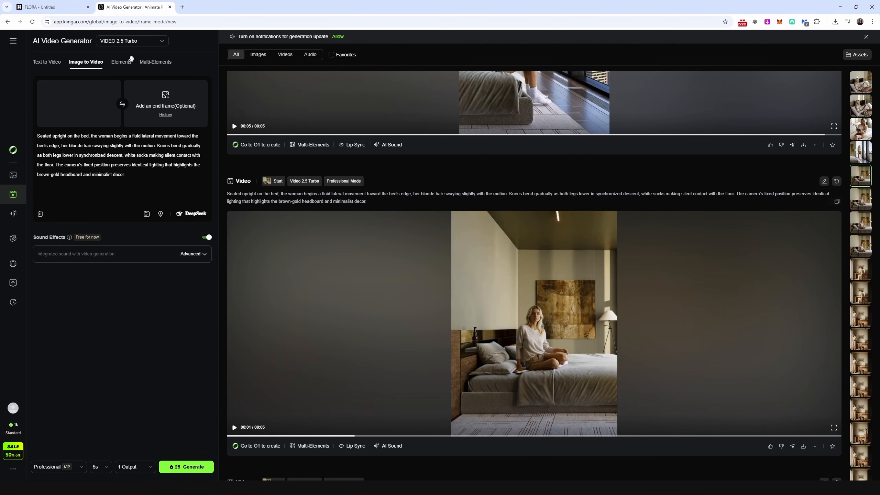
click(132, 41)
click(141, 45)
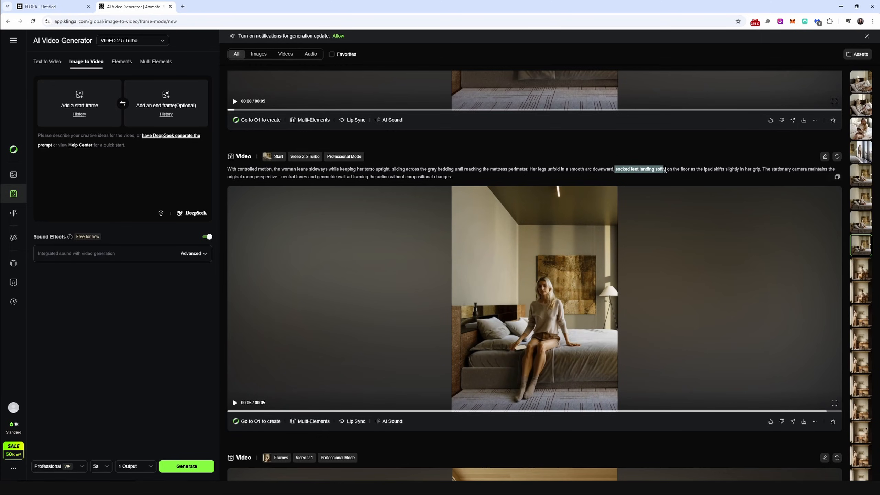
Step: Review the generated bed-edge video variants together with the wording of their prompts
scroll(633, 110, up, 7)
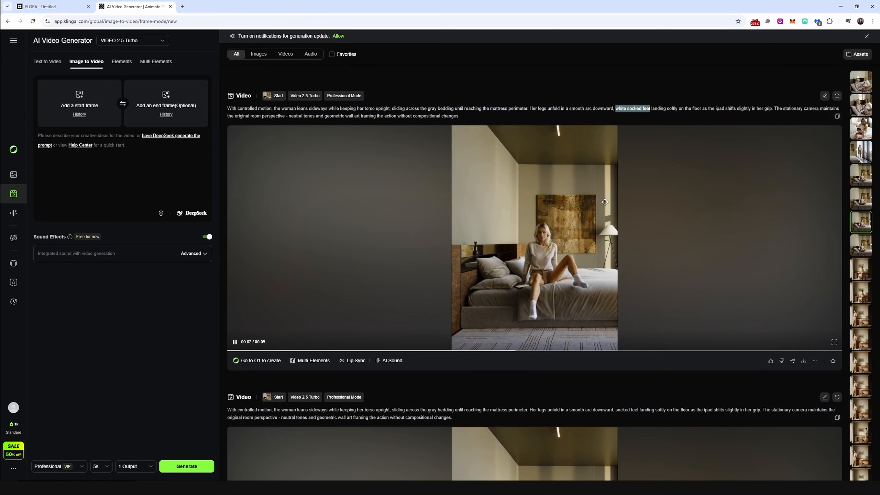
scroll(588, 229, up, 8)
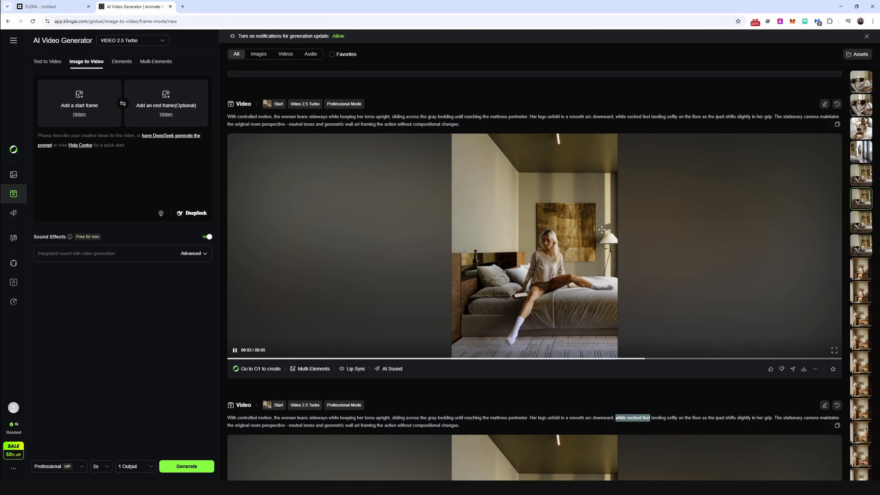
scroll(228, 195, up, 10)
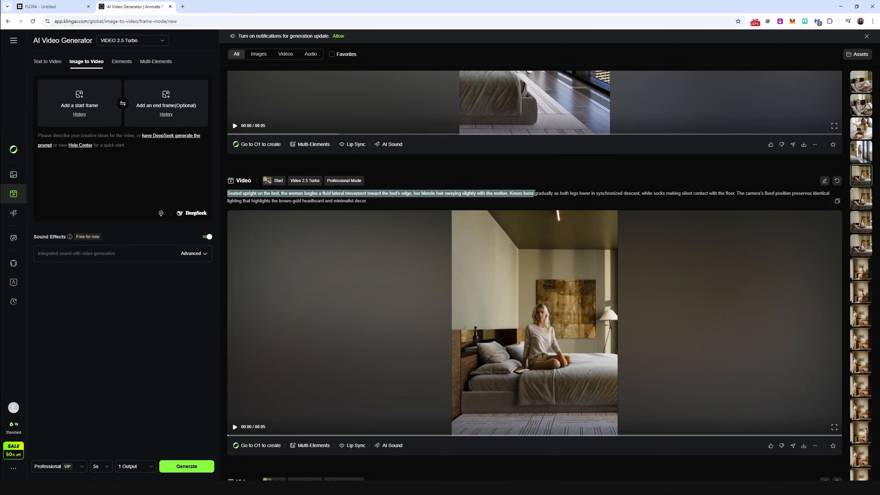
double_click(790, 368)
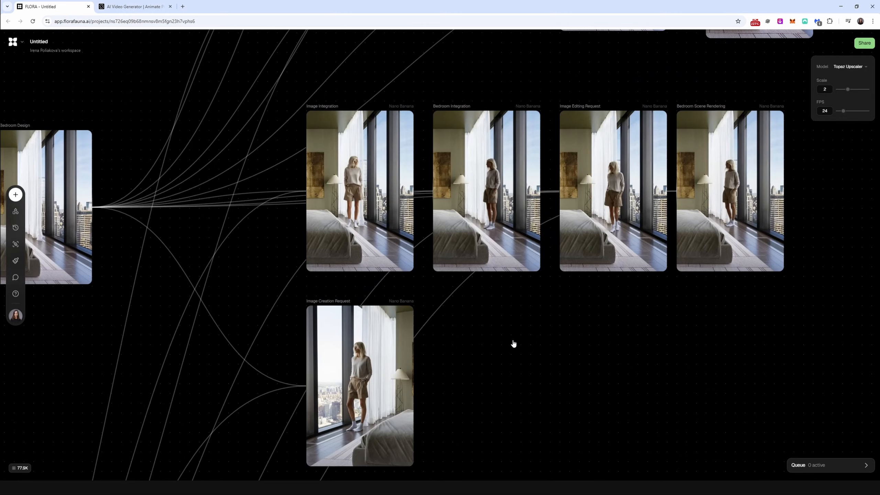
Step: In FLORA, compare the Nano Banana renders of the woman standing by the bedroom window for pose, scale and lighting
drag(460, 349, 446, 327)
scroll(443, 330, up, 5)
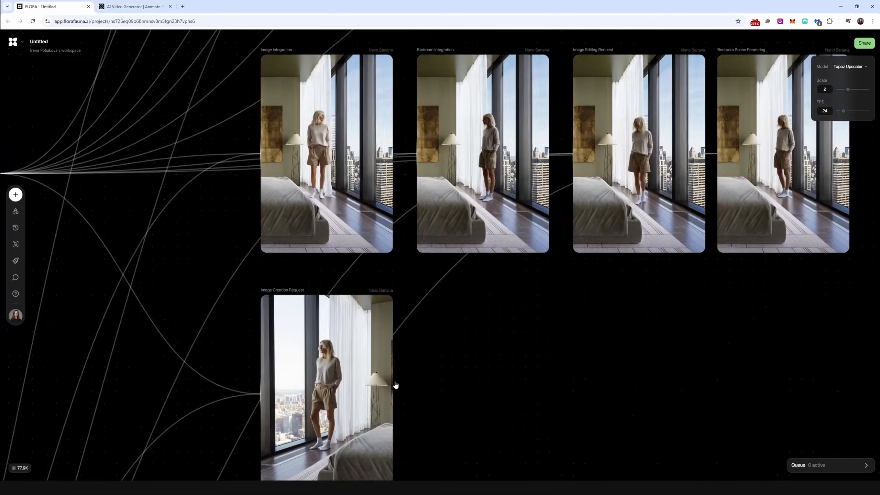
drag(395, 385, 590, 197)
mouse_move(427, 312)
drag(497, 153, 472, 318)
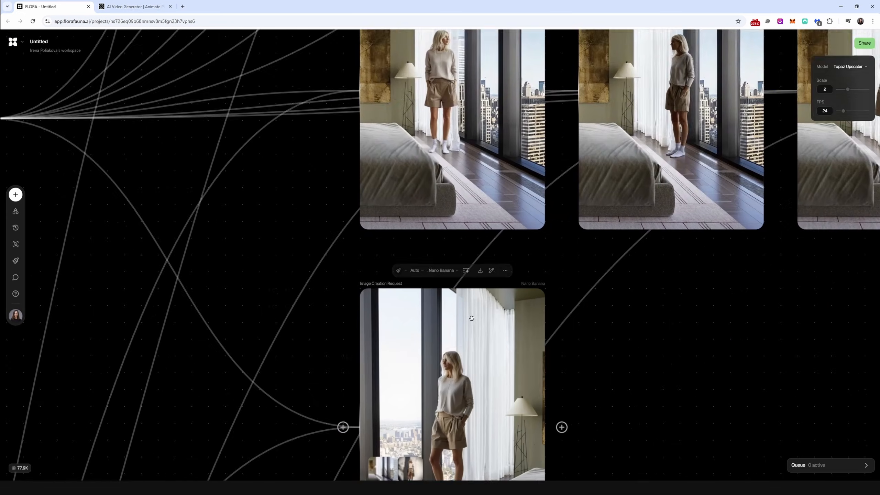
drag(540, 71, 440, 256)
scroll(440, 256, up, 3)
drag(707, 292, 385, 237)
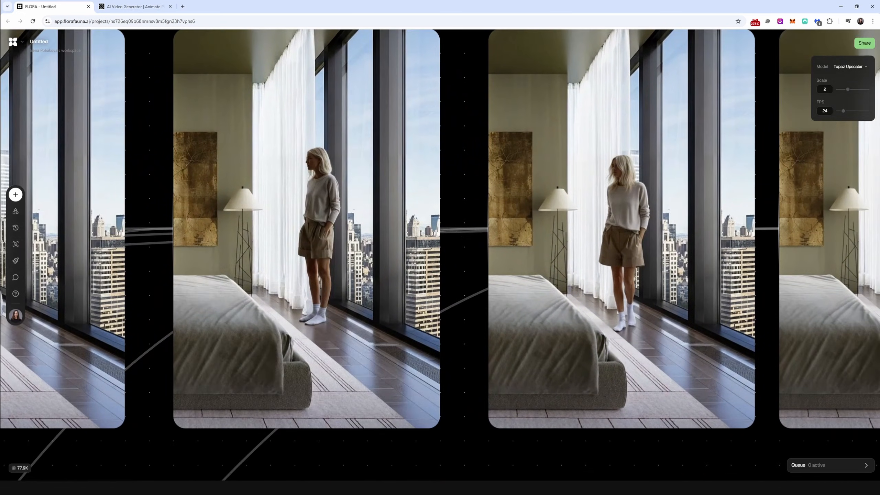
drag(645, 205, 474, 212)
drag(645, 208, 472, 209)
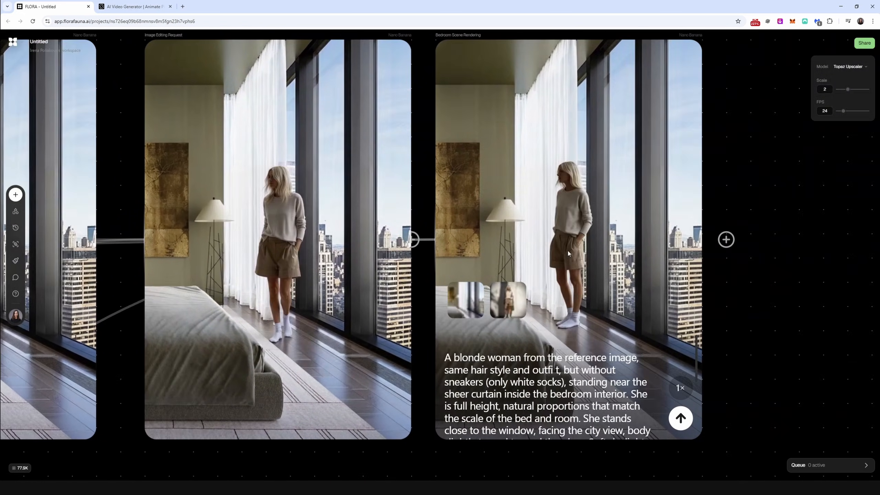
drag(229, 270, 725, 213)
drag(96, 317, 238, 363)
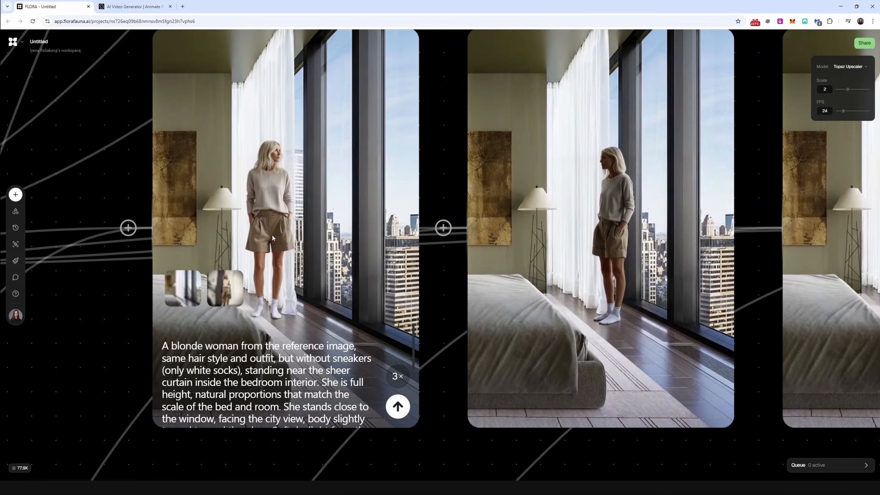
Step: In Kling AI, highlight the prompt sentence "Continue the same scene with the same woman, outfit, lighting, proportions, and camera style" of the window-to-bed video
drag(228, 167, 417, 168)
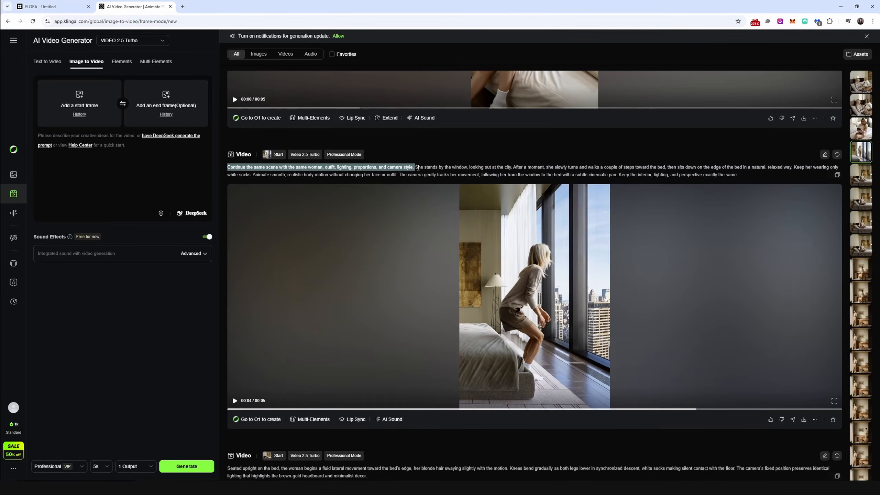